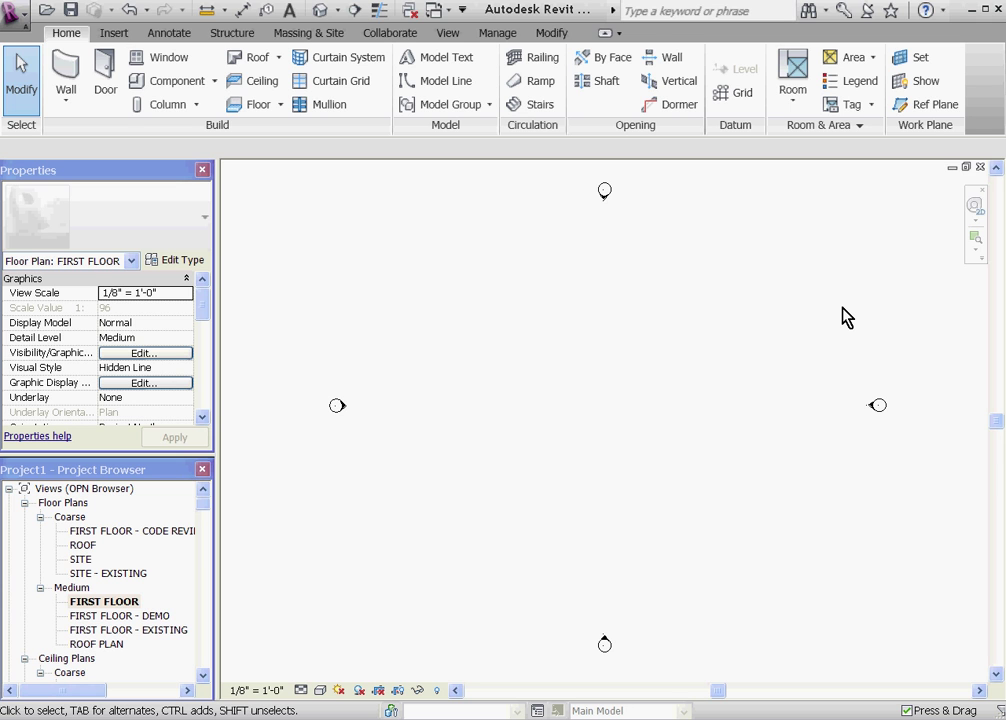
click(495, 33)
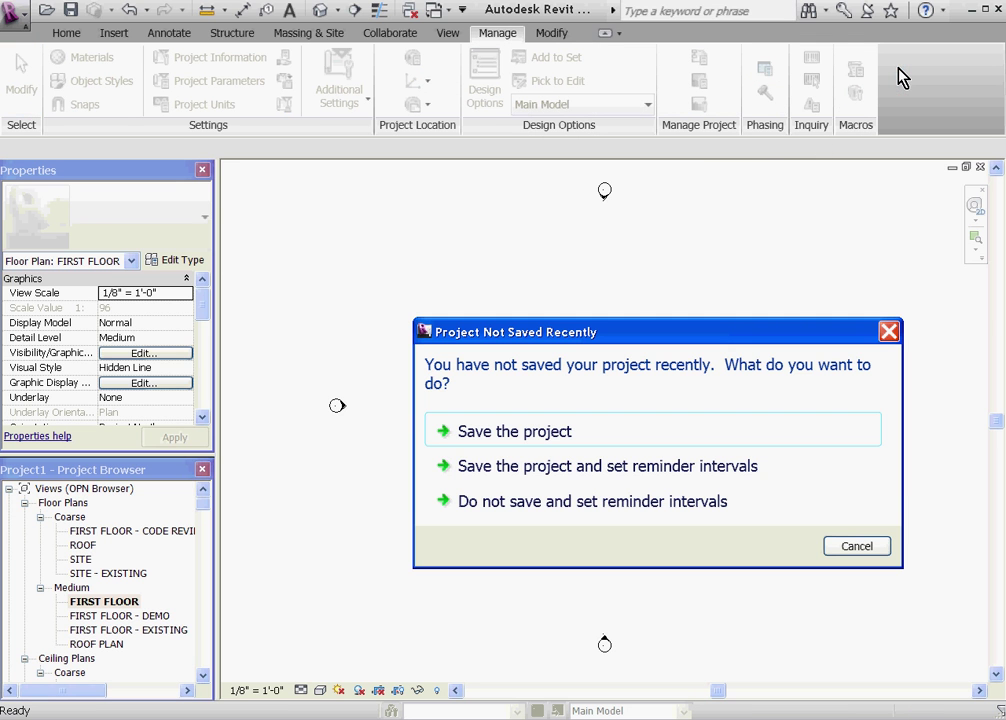
click(857, 546)
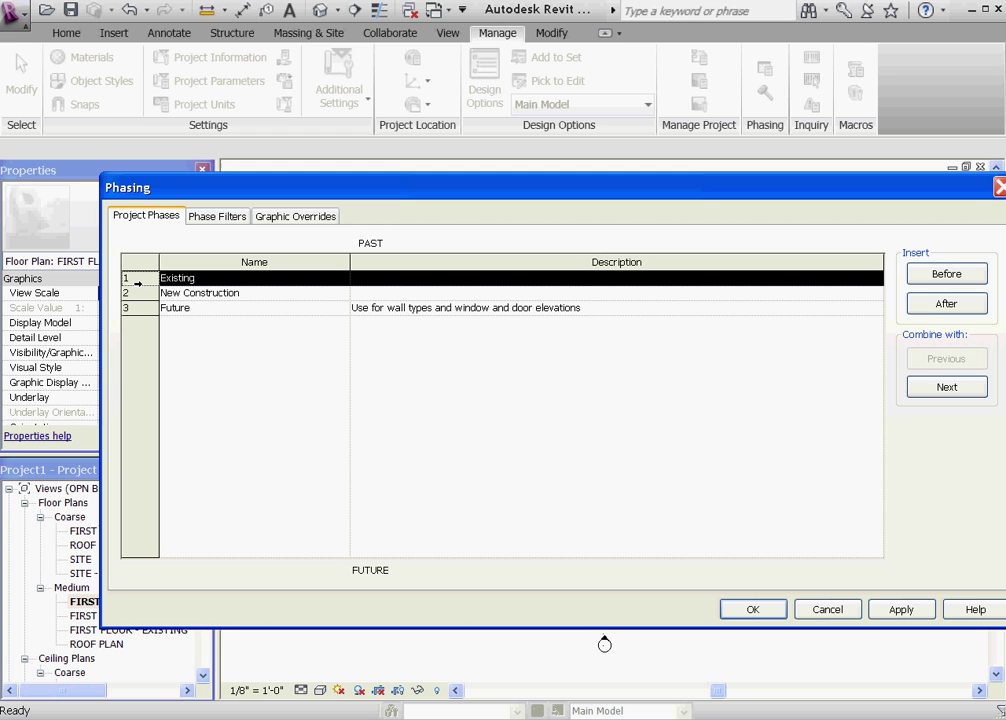
click(152, 294)
click(214, 309)
click(760, 611)
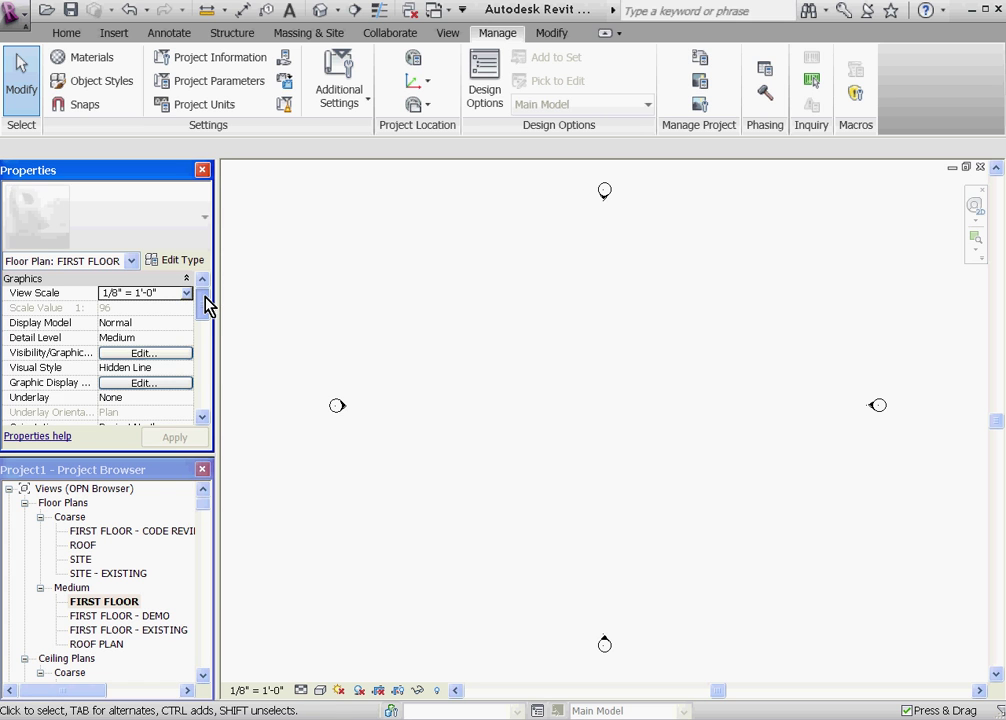
- Open the FIRST FLOOR - EXISTING plan and view its Existing phase and Show New filter
drag(205, 305, 207, 399)
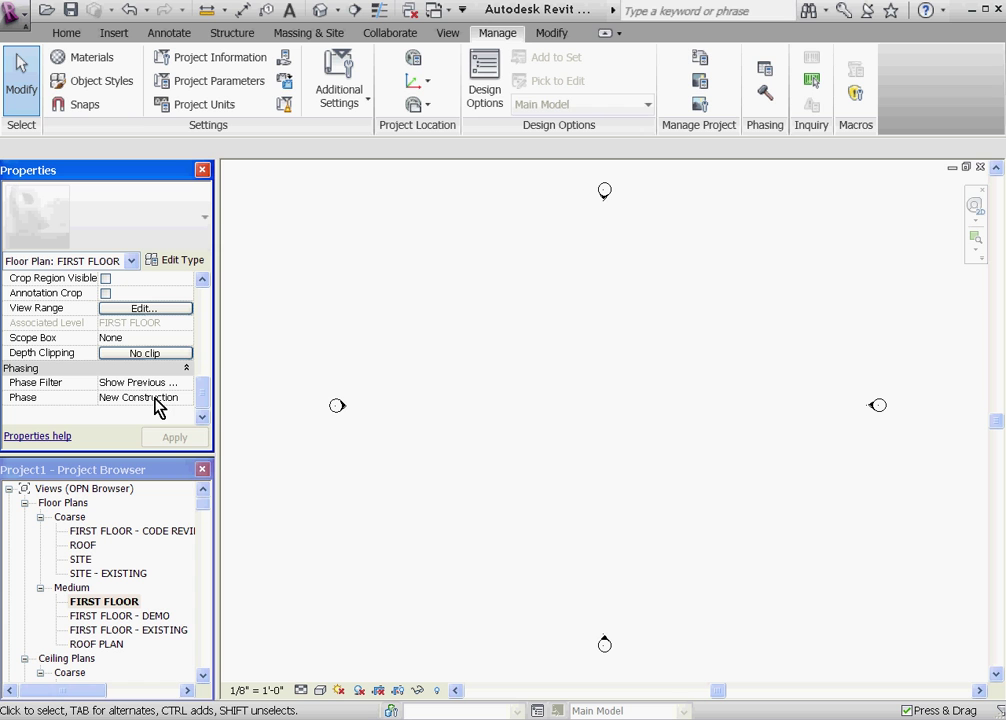
double_click(131, 631)
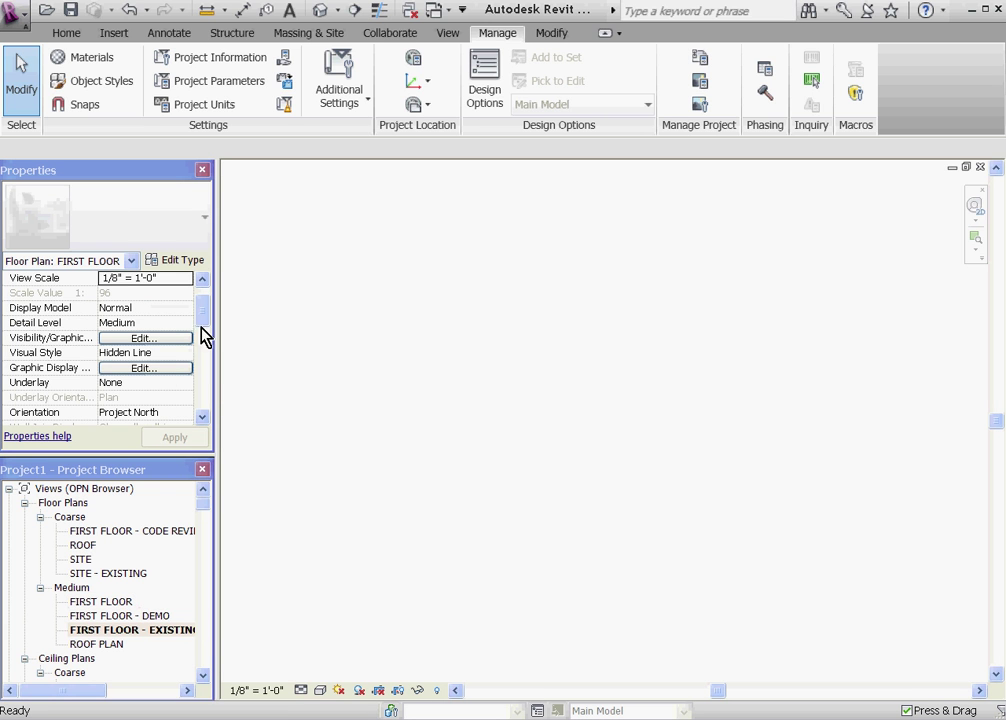
drag(207, 330, 198, 409)
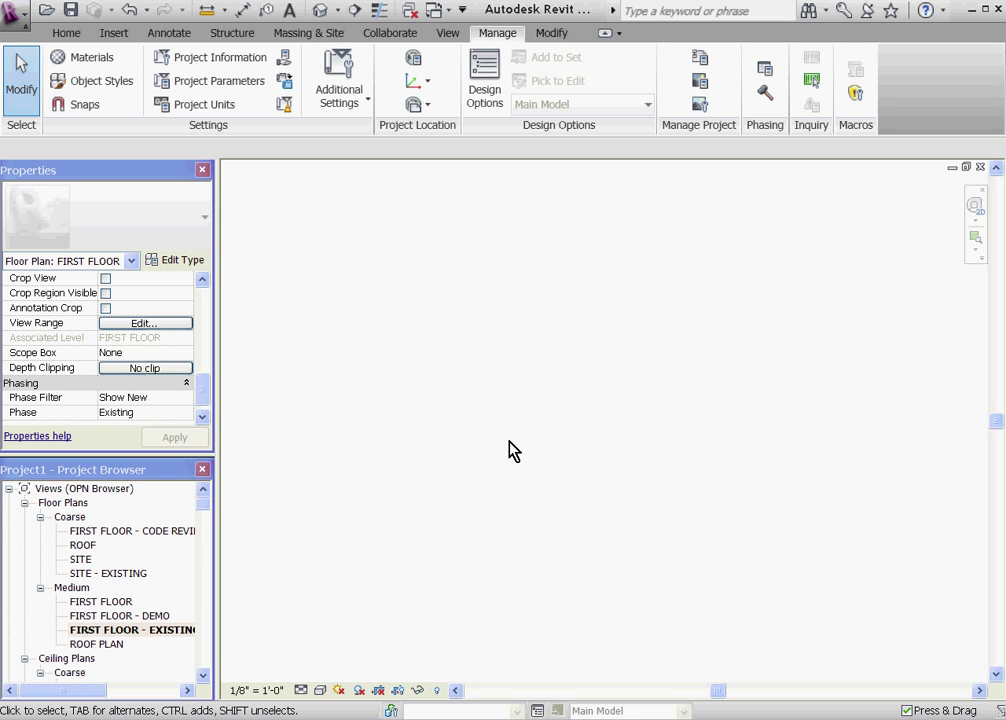
- Draw a 47' by 38' rectangle of MS 6" brick walls
key(w)
key(a)
click(203, 218)
click(153, 395)
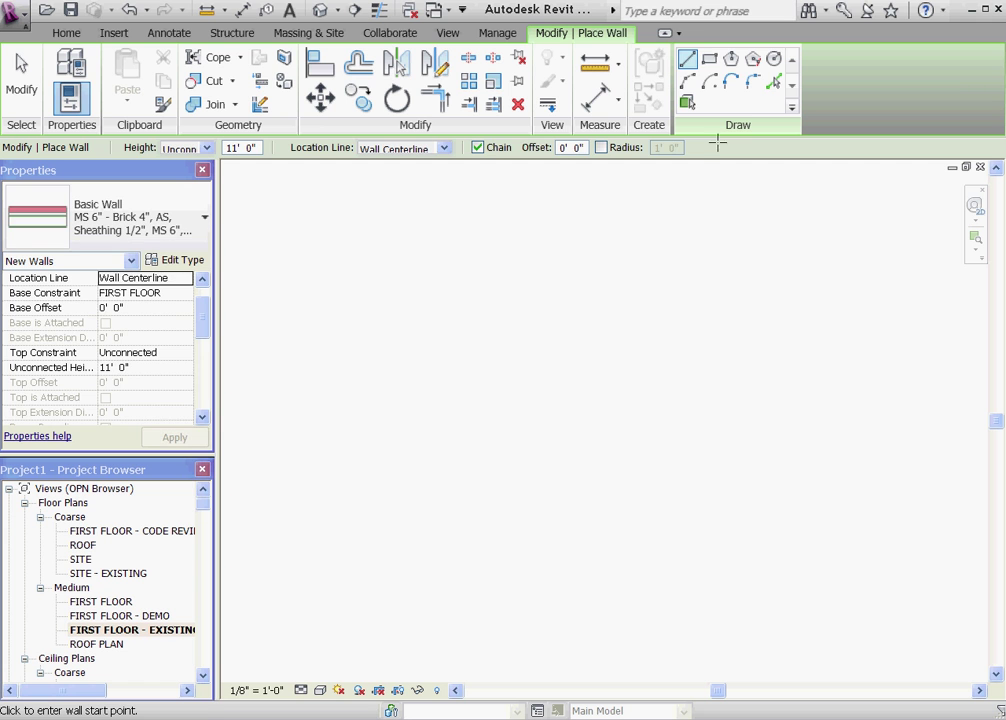
click(709, 59)
click(340, 343)
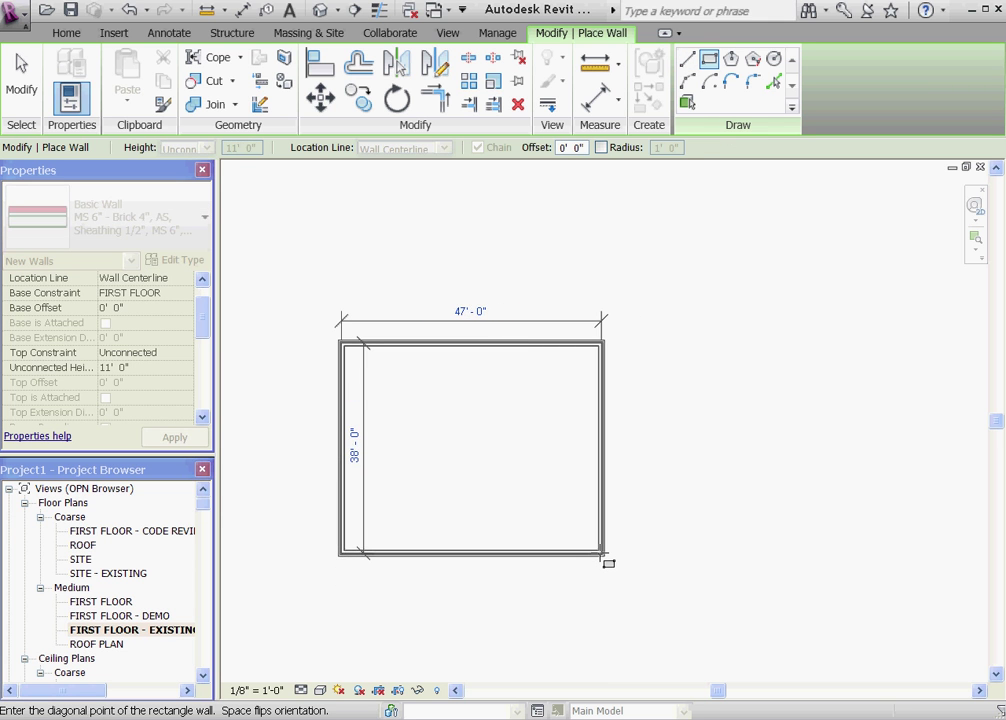
click(602, 553)
- Place five windows: two in the top wall, two in the bottom wall, one in the left
key(w)
key(n)
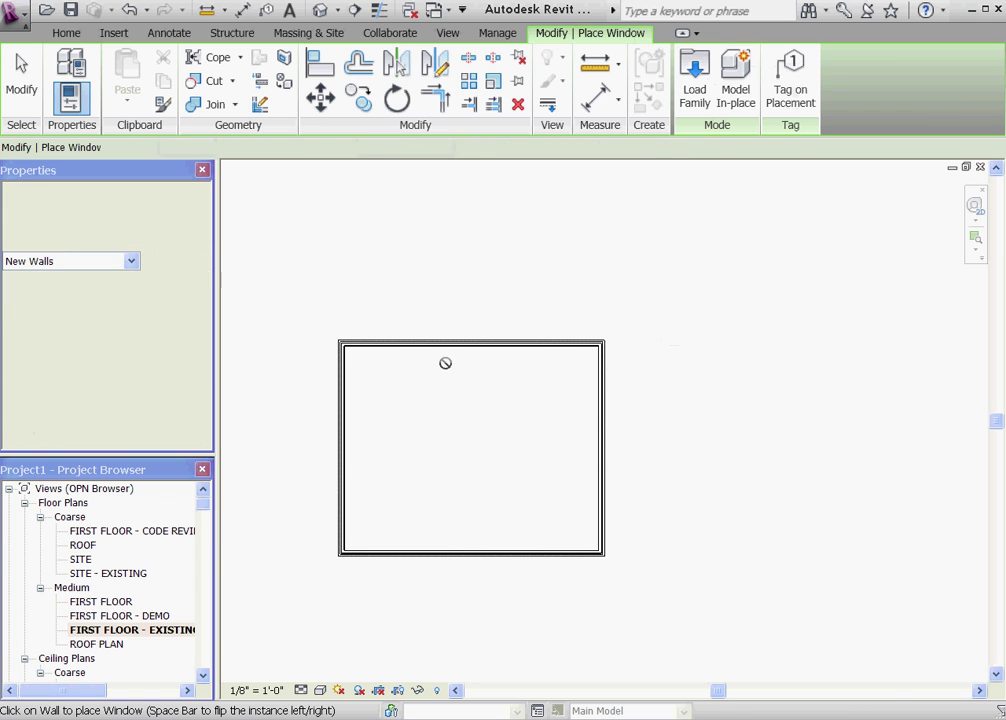
click(427, 344)
click(506, 345)
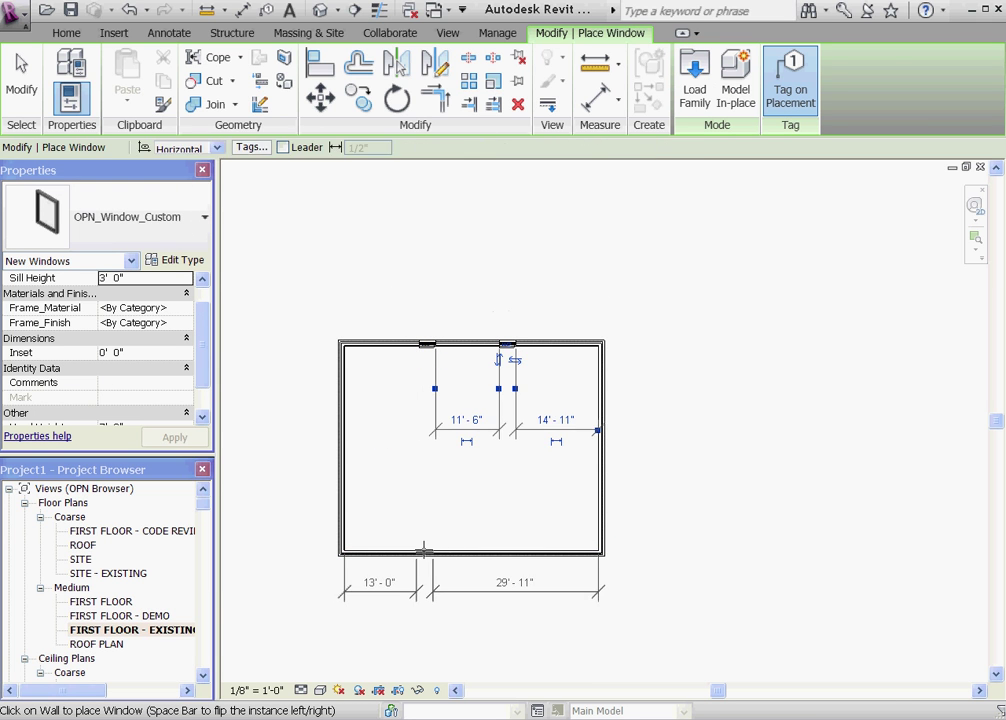
click(424, 548)
click(498, 553)
click(344, 457)
- Add a double door to the right wall
key(d)
key(r)
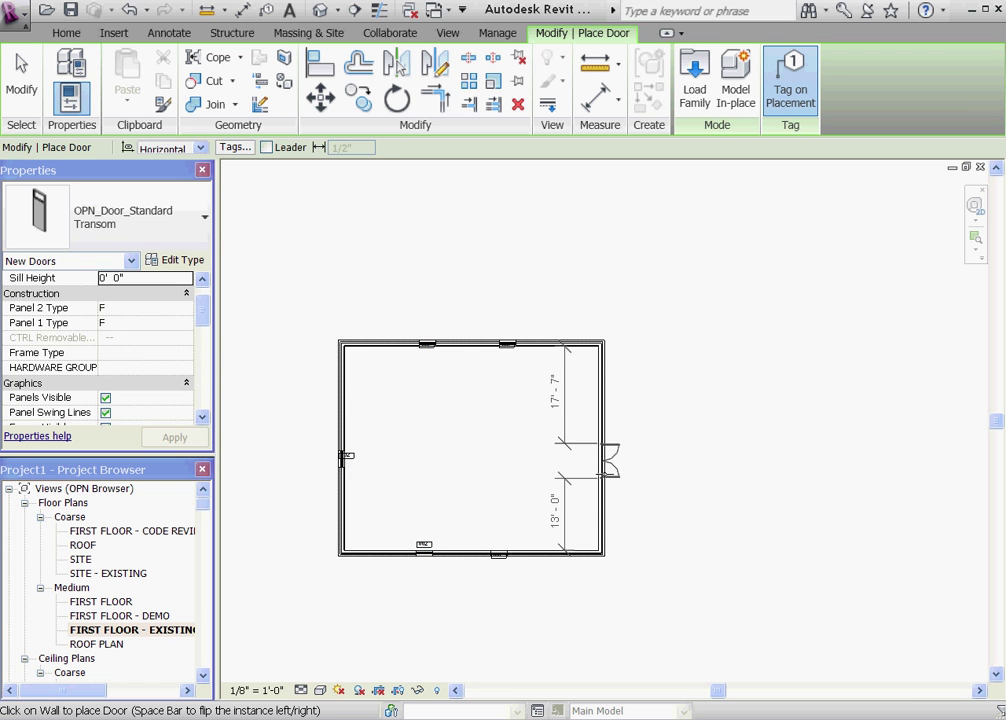
scroll(555, 369, up, 2)
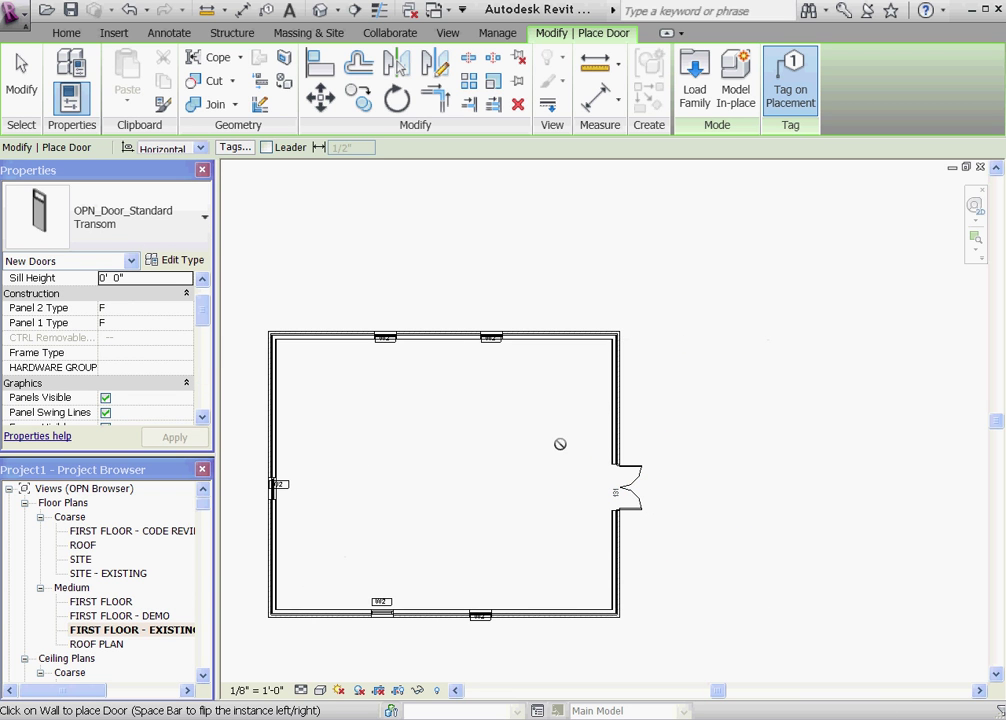
key(Escape)
key(Escape)
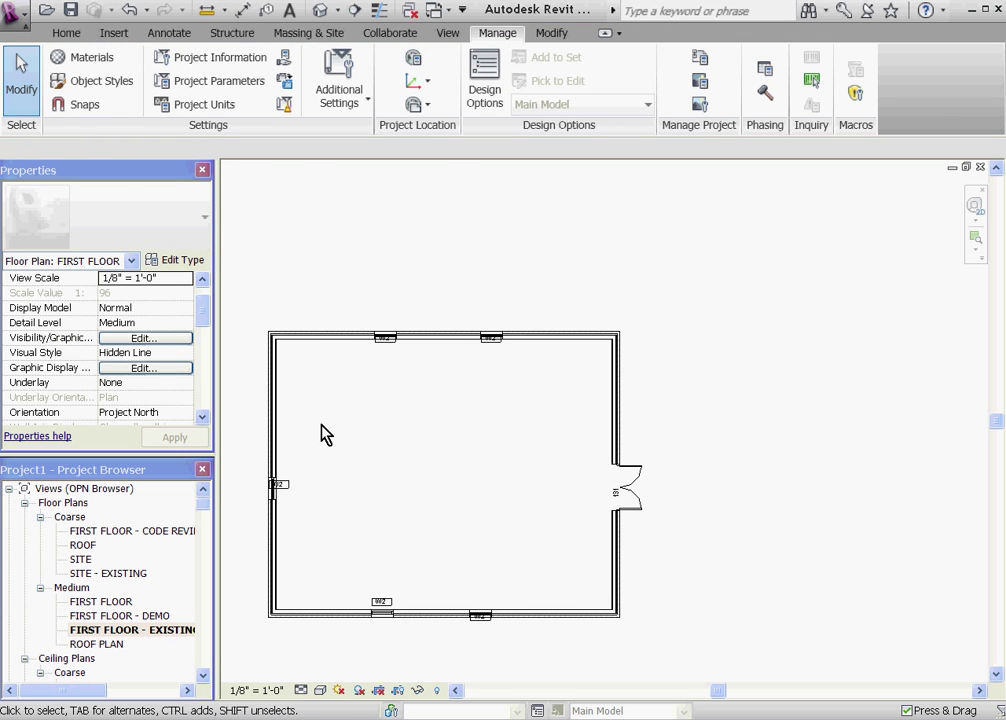
click(321, 338)
drag(209, 318, 207, 408)
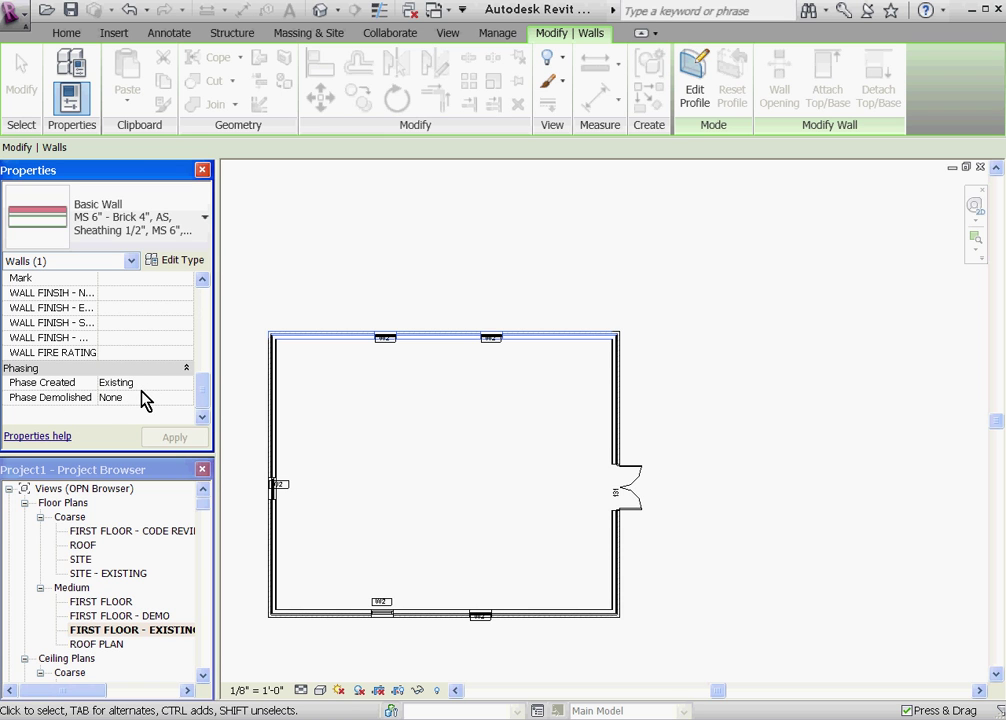
click(343, 407)
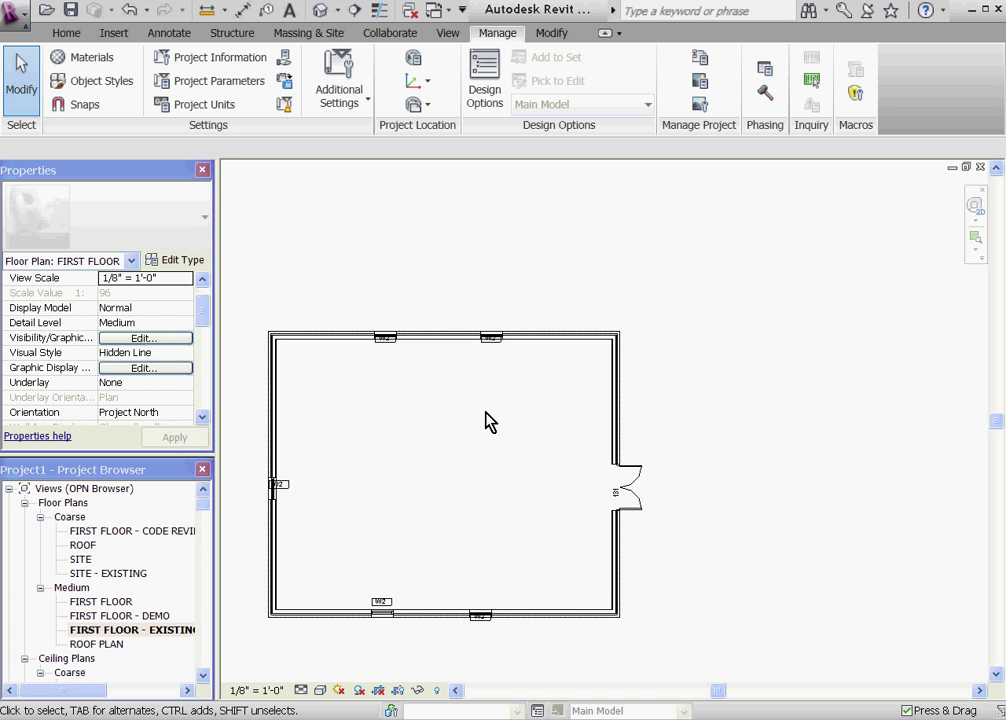
- On FIRST FLOOR, draw the new wing's brick walls from the existing top wall, with a 33'-0" top wall
double_click(82, 602)
scroll(559, 346, up, 3)
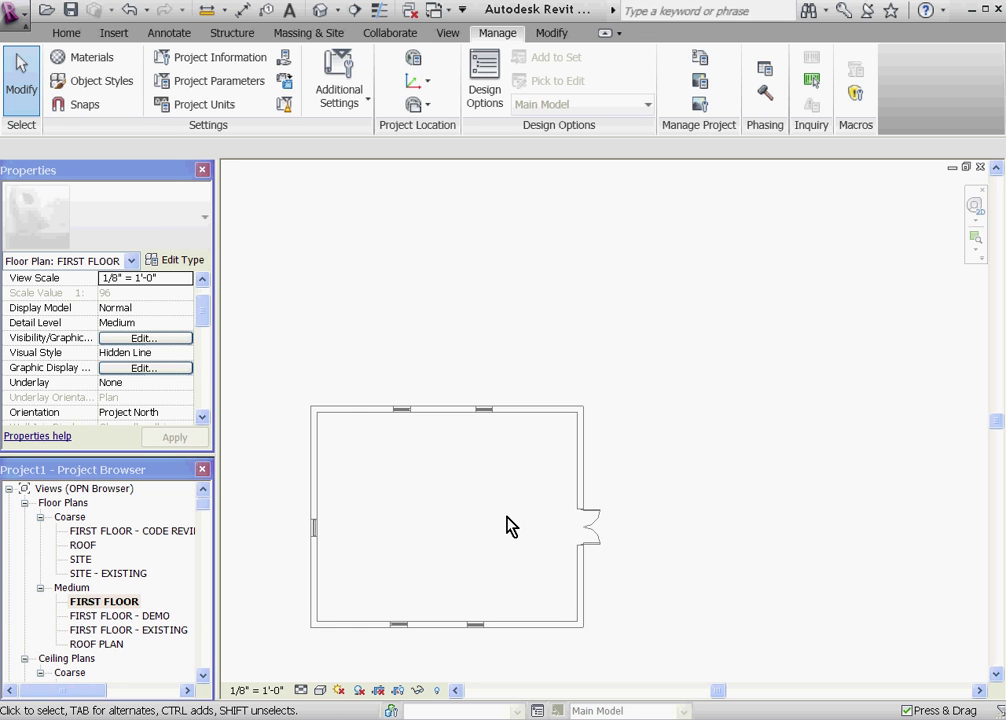
key(w)
key(a)
click(525, 409)
click(525, 290)
click(713, 290)
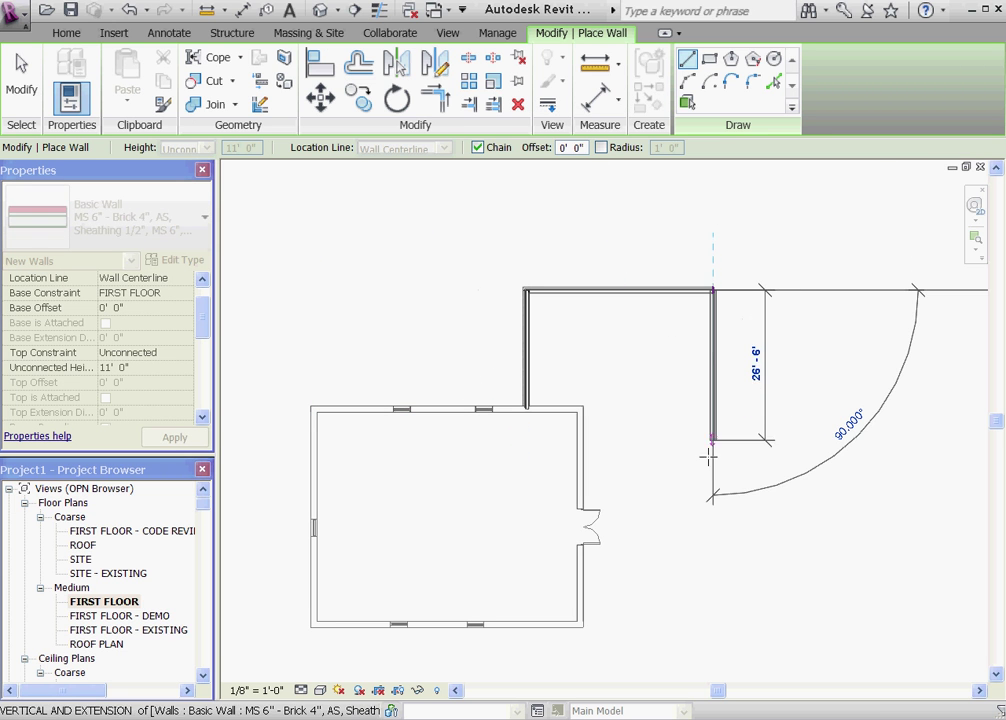
click(713, 579)
click(580, 579)
key(Escape)
key(Escape)
- Place windows in the new wing's top, left and right walls
key(n)
click(619, 293)
click(527, 345)
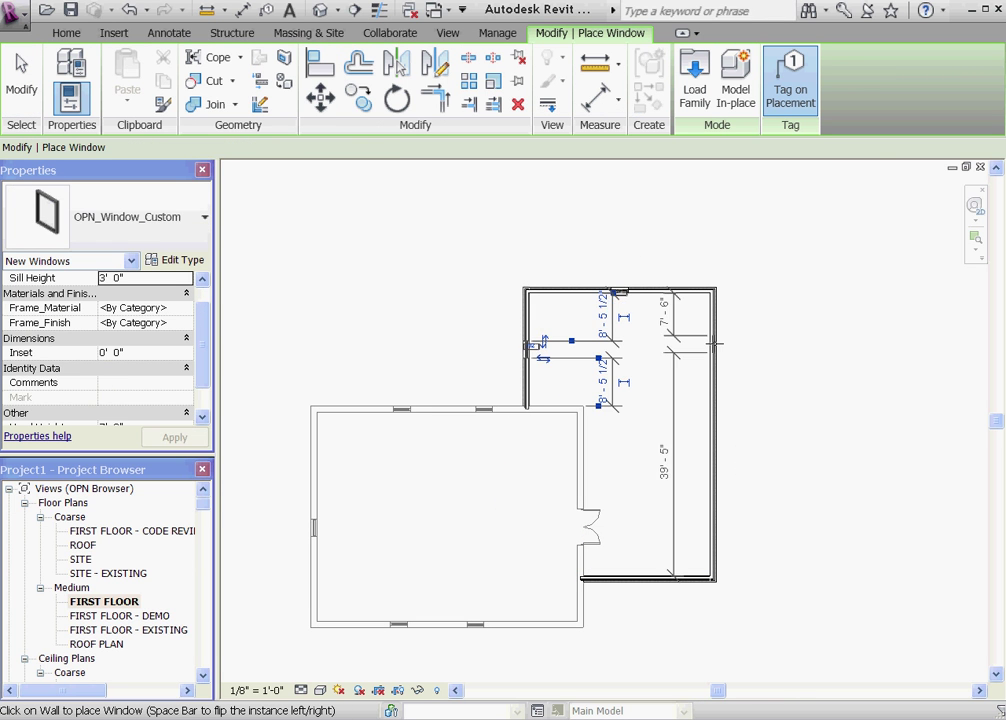
click(714, 345)
key(Escape)
key(Escape)
key(w)
key(n)
key(Escape)
key(Escape)
- Place a door in the new wing's right wall
key(d)
key(r)
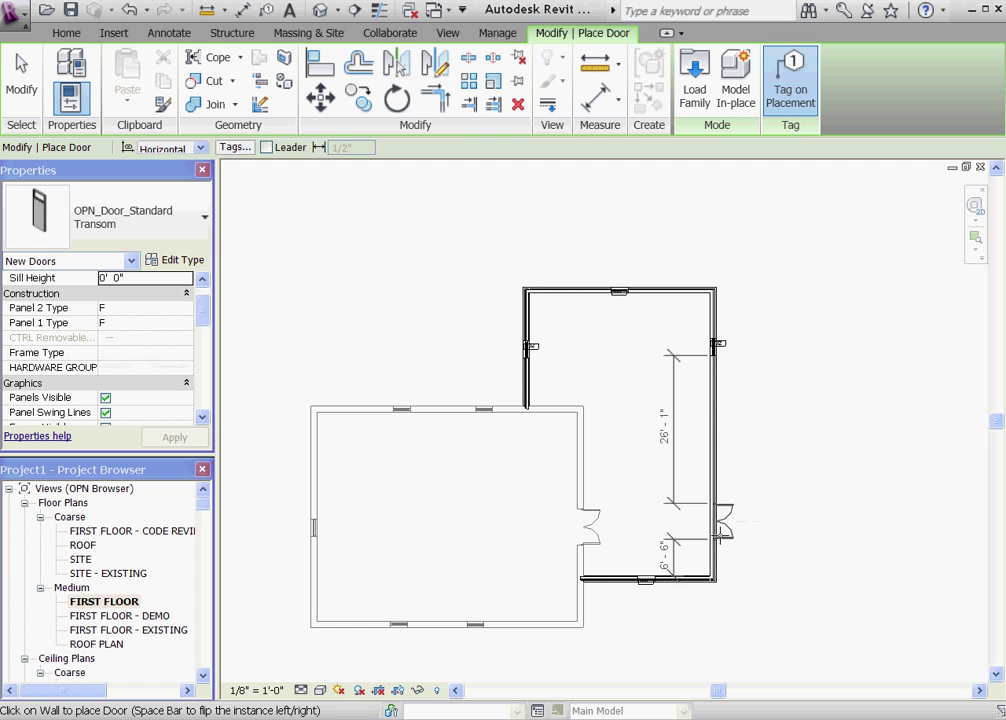
click(708, 530)
key(Escape)
key(Escape)
- Start a gypsum partition wall at the left room's top-right corner
key(w)
key(a)
click(205, 217)
click(195, 262)
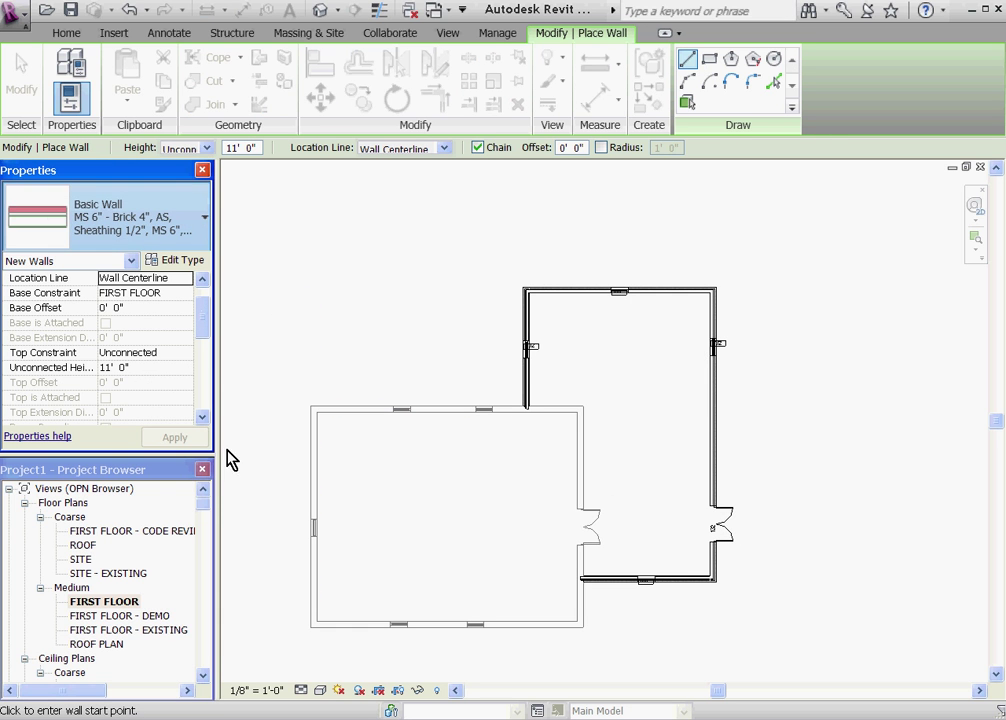
click(578, 408)
- End the partition at the wing's top wall, then check that wall's phasing properties
click(580, 291)
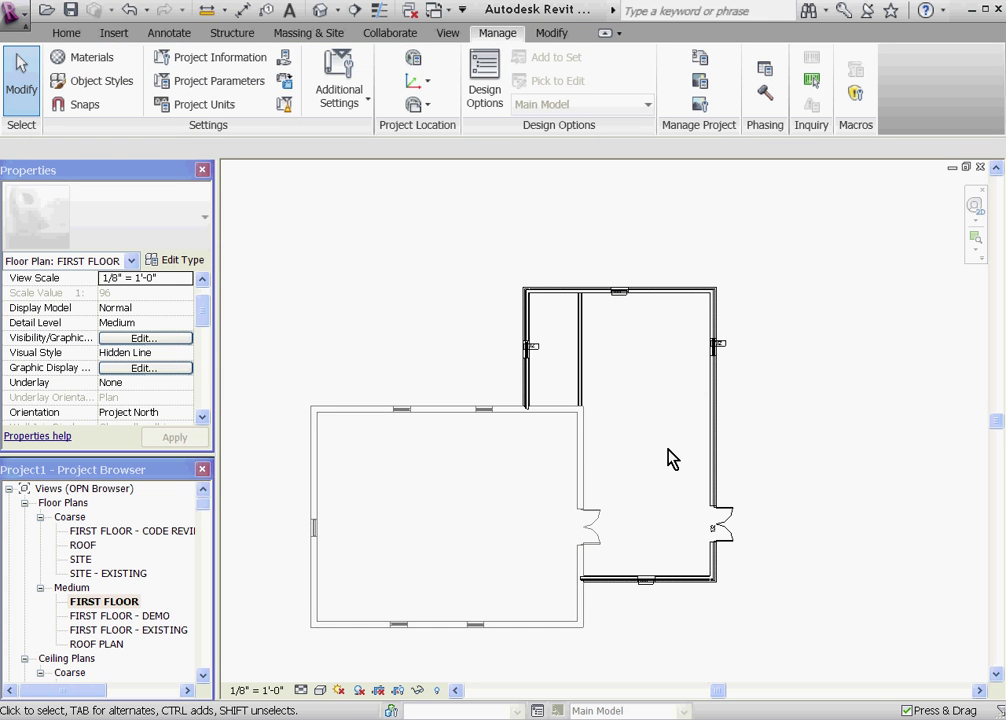
scroll(665, 456, up, 3)
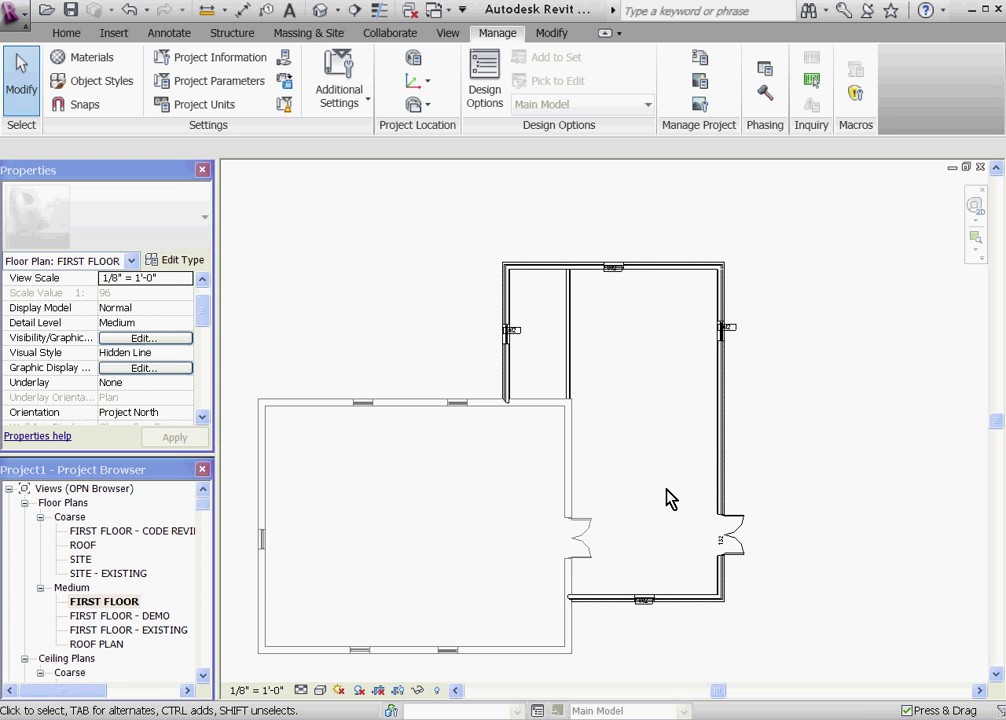
click(532, 268)
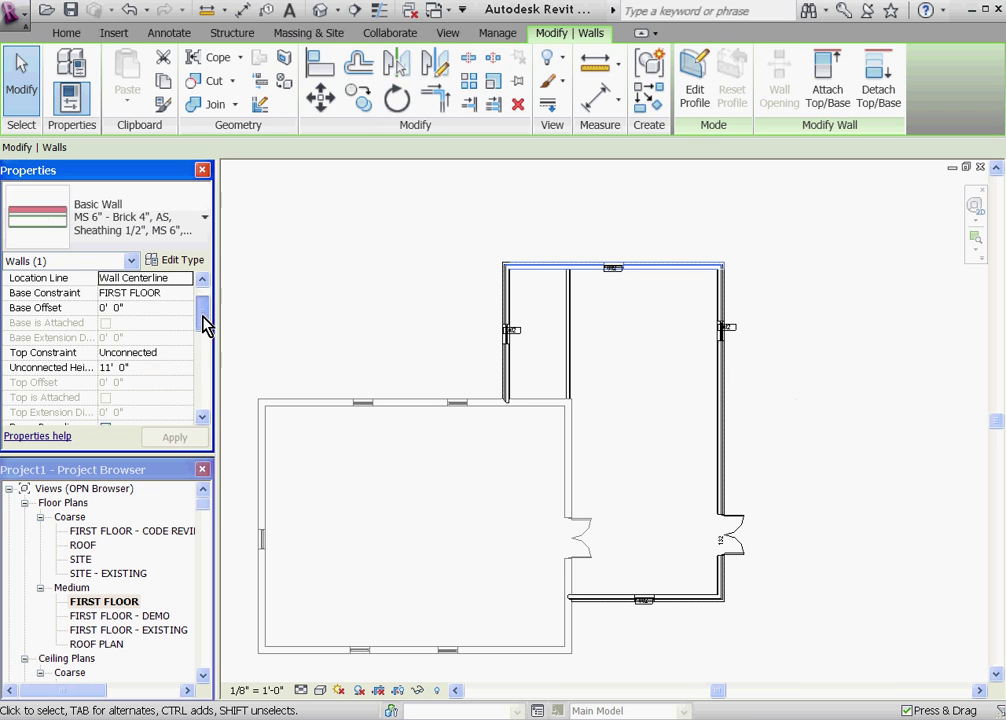
drag(202, 328, 203, 417)
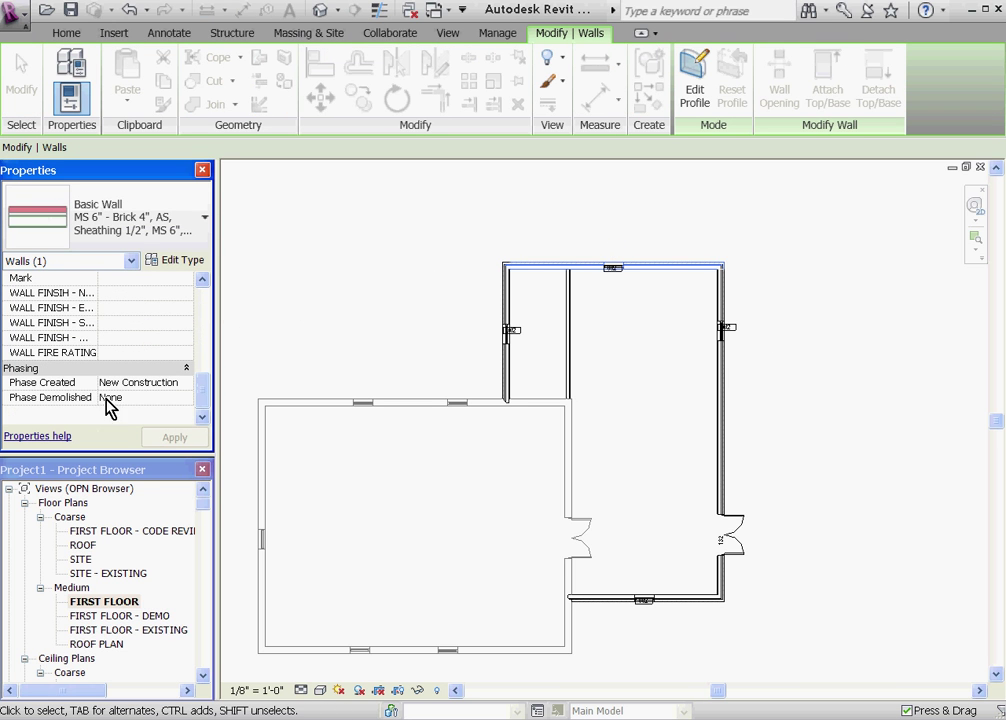
click(663, 373)
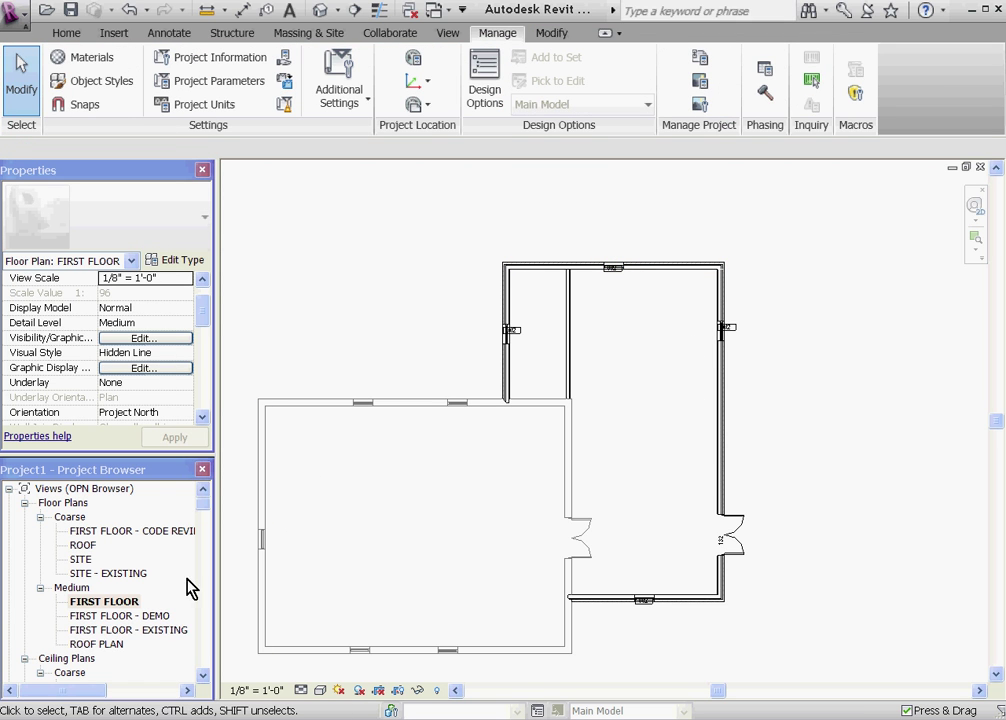
double_click(142, 632)
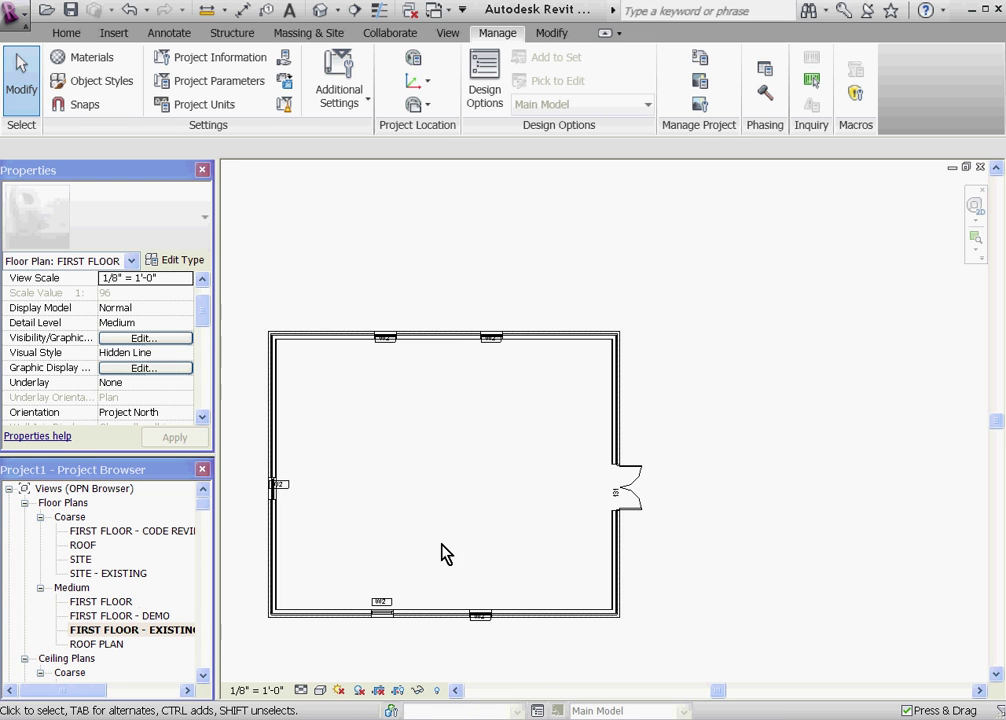
scroll(488, 530, down, 1)
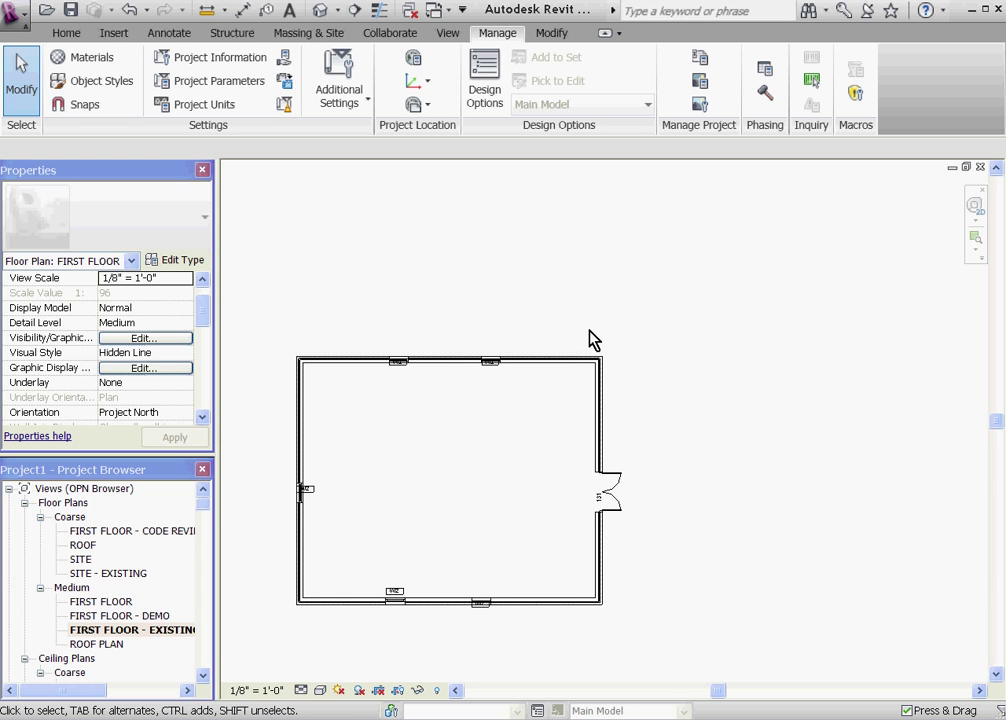
scroll(618, 321, down, 1)
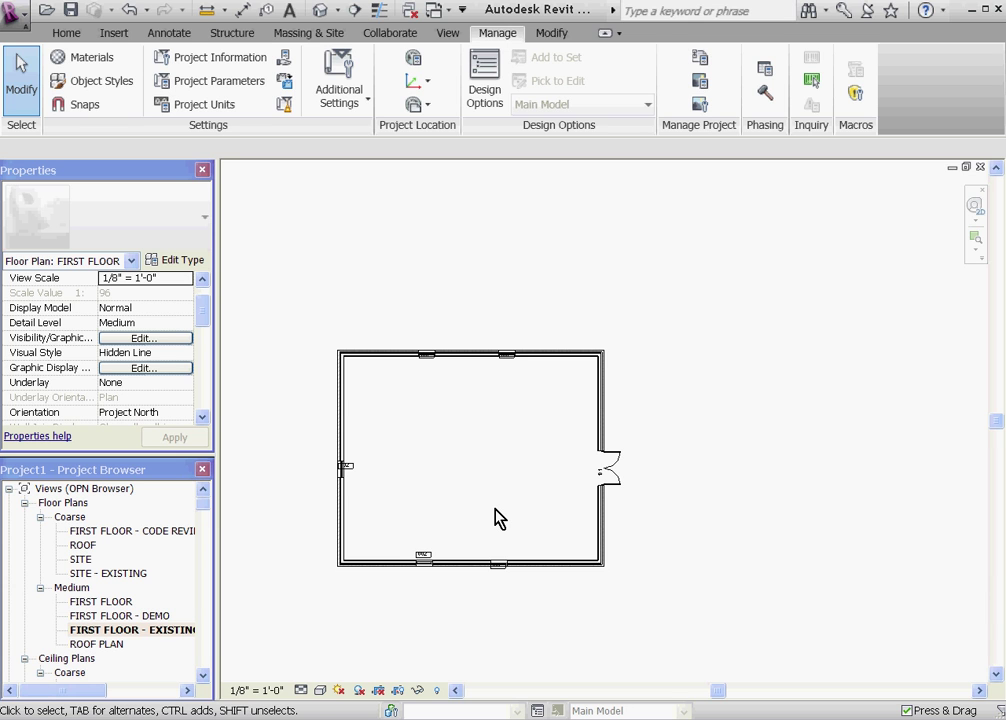
- On FIRST FLOOR, demolish the door between the old building and the addition
double_click(106, 604)
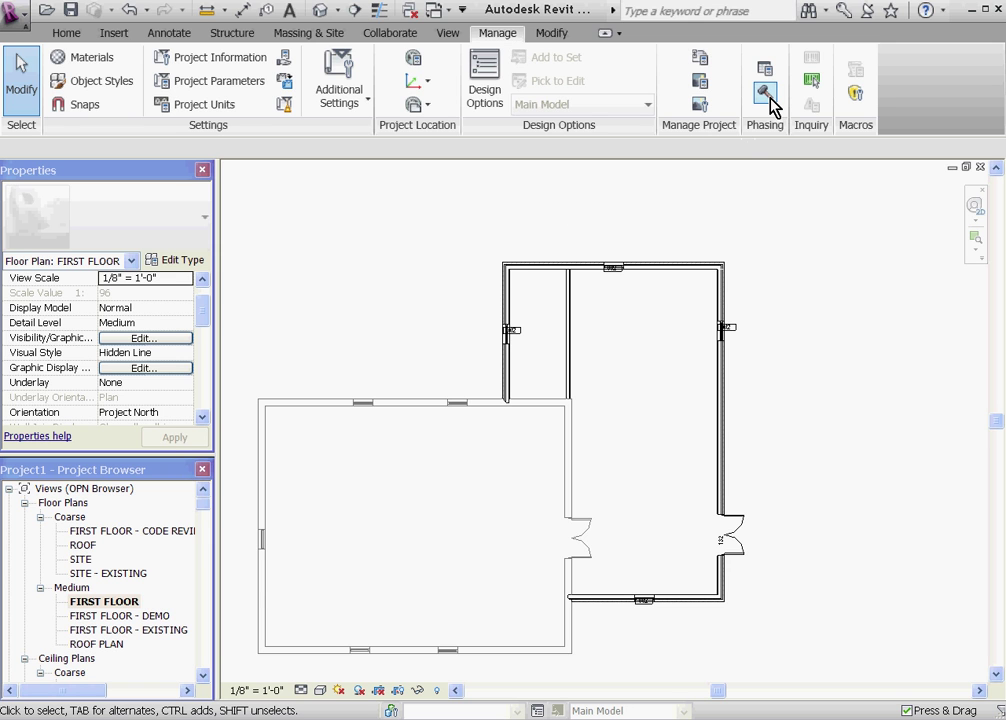
click(769, 98)
scroll(585, 545, up, 2)
scroll(590, 553, up, 1)
click(574, 535)
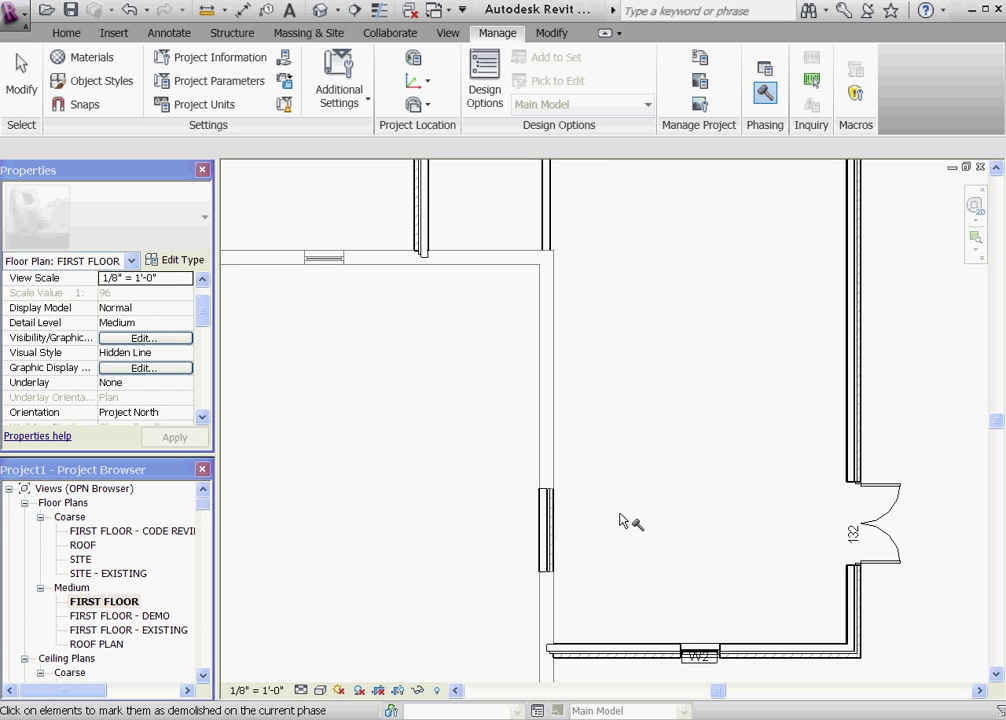
key(Escape)
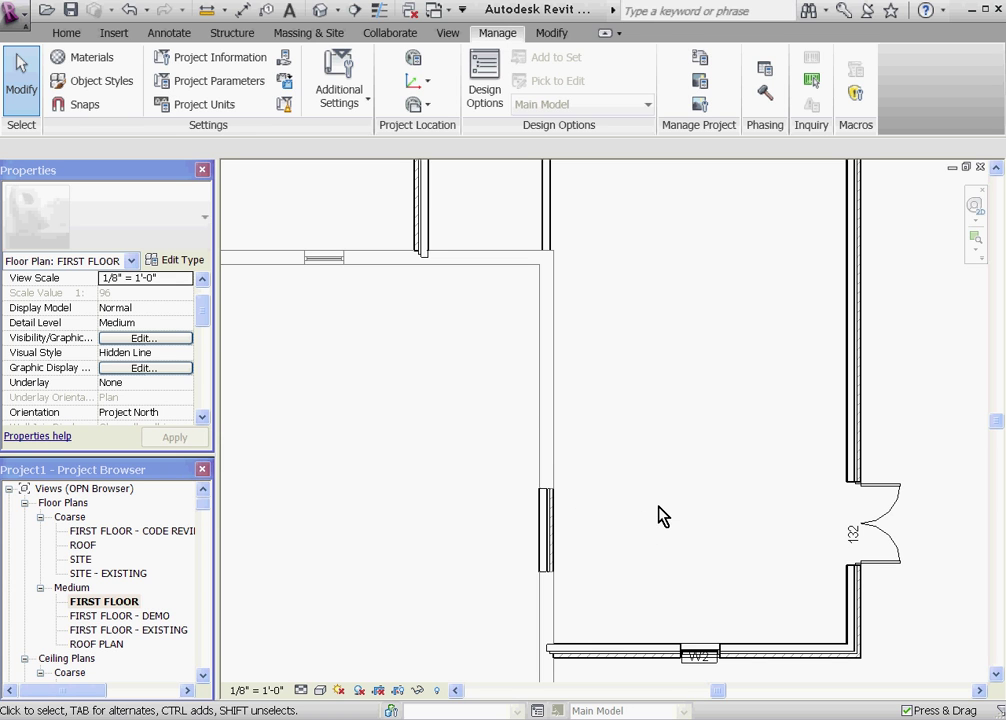
- Set the door's infill wall to the CMU 8" wall type
click(557, 532)
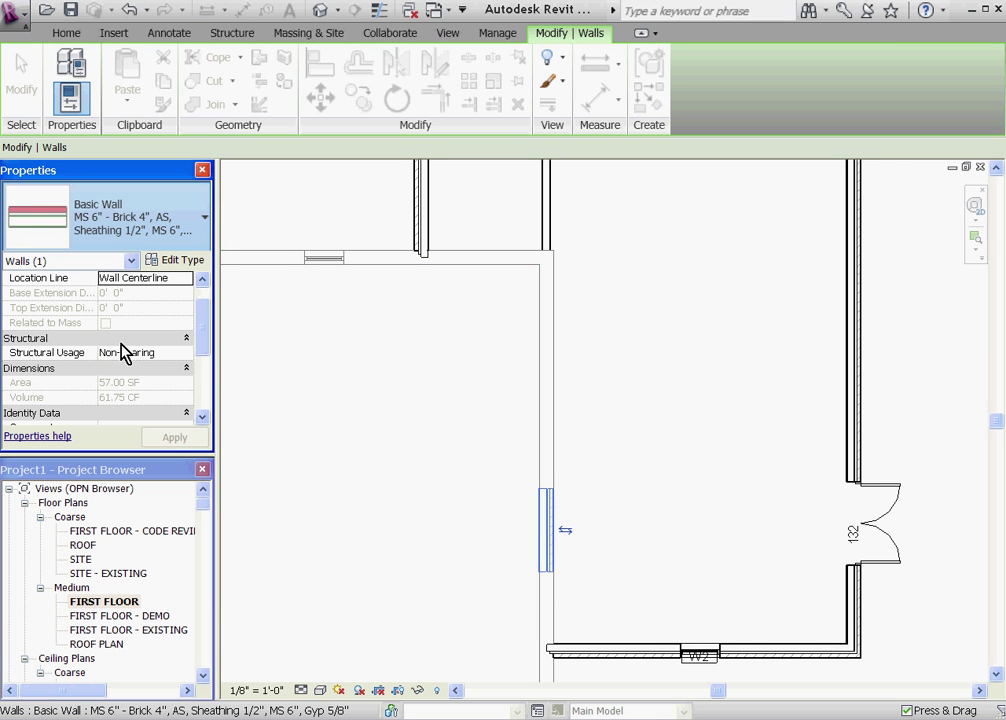
key(Escape)
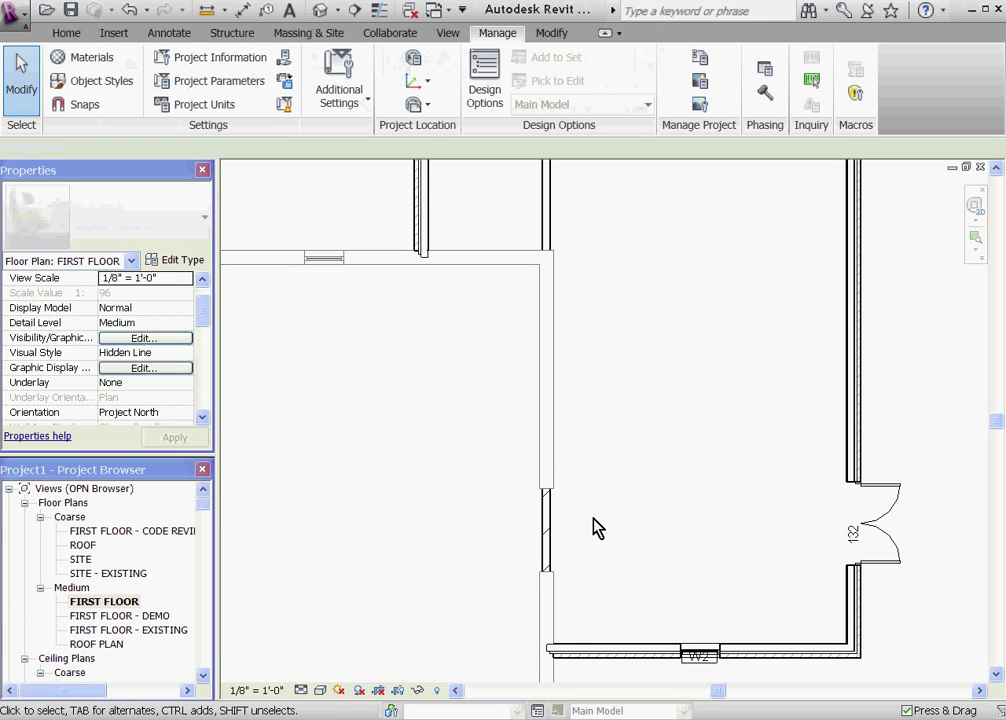
middle_drag(595, 527, 604, 525)
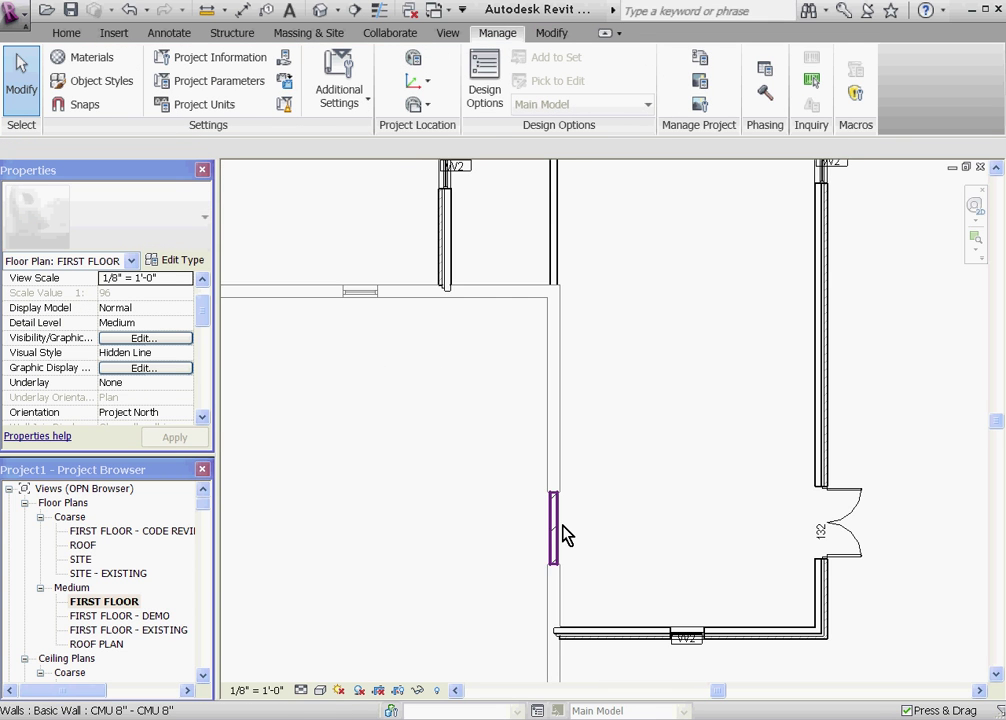
scroll(614, 519, down, 1)
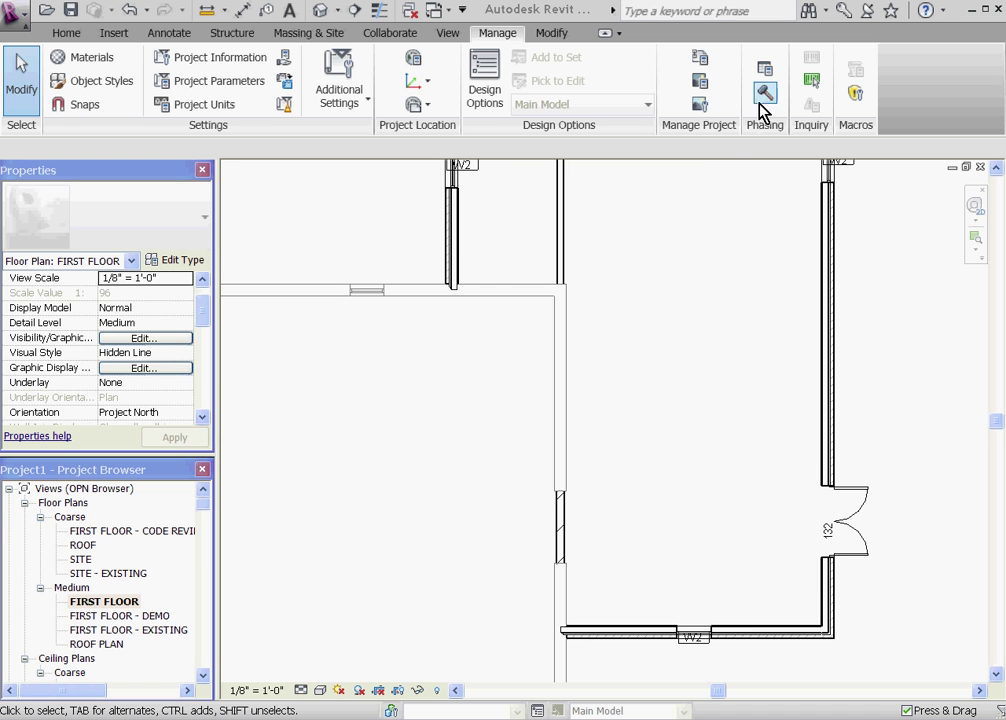
scroll(472, 285, up, 4)
scroll(487, 300, up, 2)
- Split the old top wall where the addition meets it
key(s)
key(l)
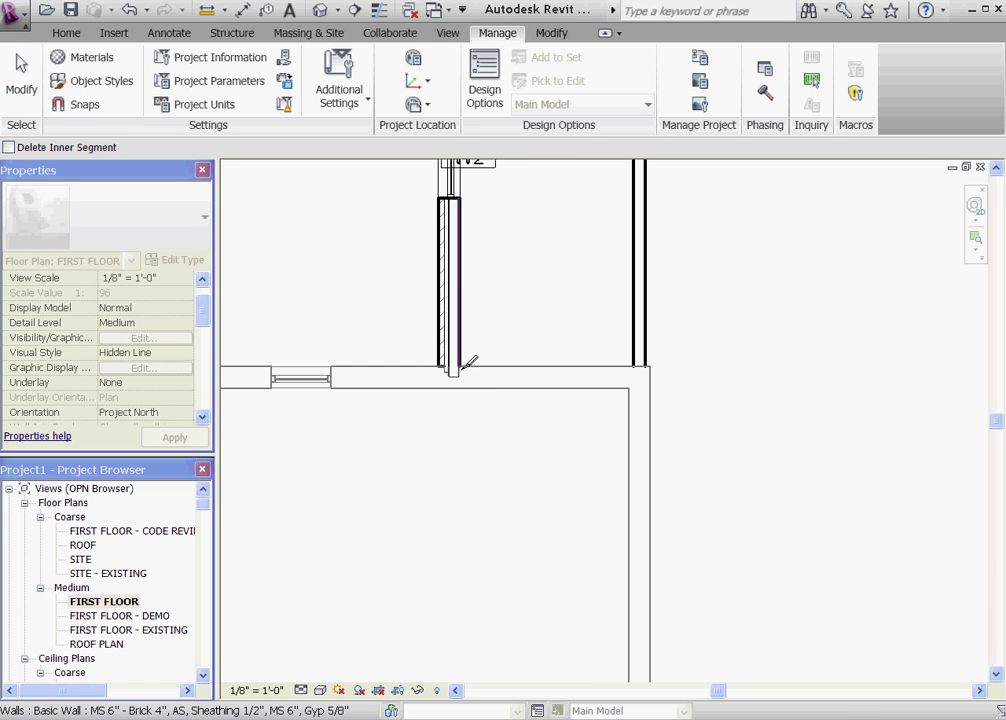
click(470, 378)
key(Escape)
- Demolish the old wall segment inside the addition
scroll(522, 441, down, 1)
click(765, 93)
click(558, 386)
scroll(550, 395, down, 3)
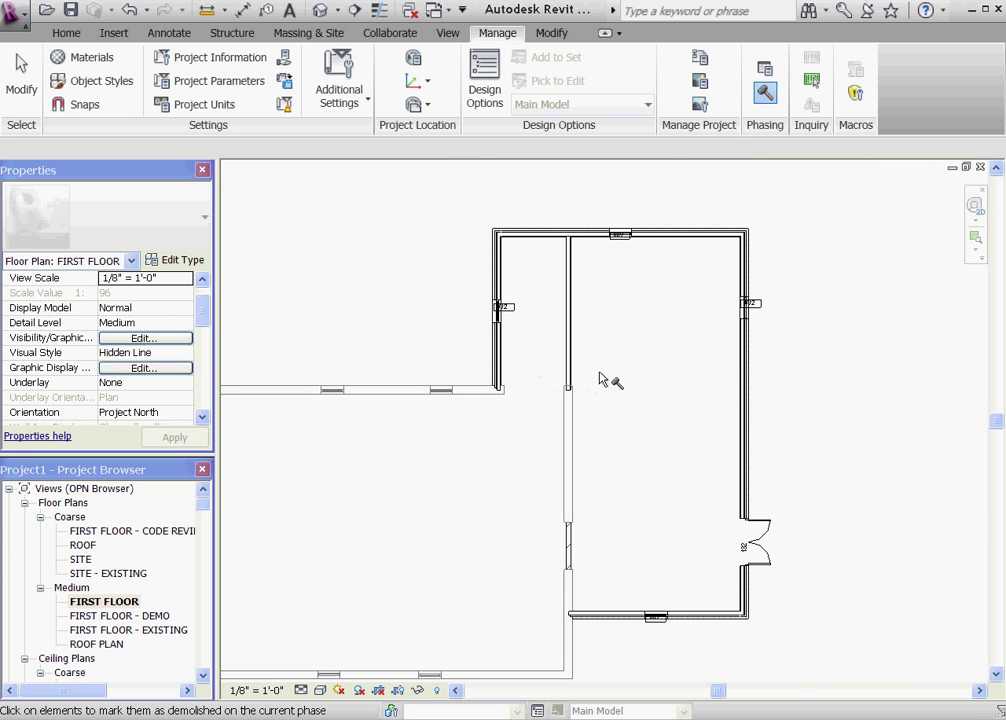
key(Escape)
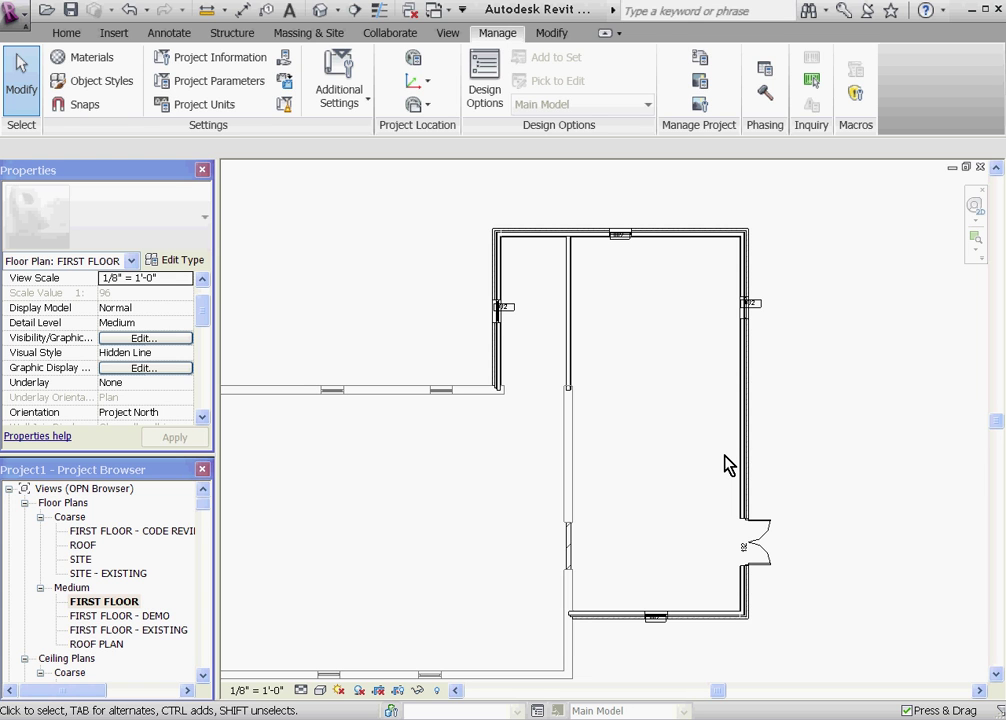
- Draw a site fencing wall right to left above the building
scroll(725, 560, down, 3)
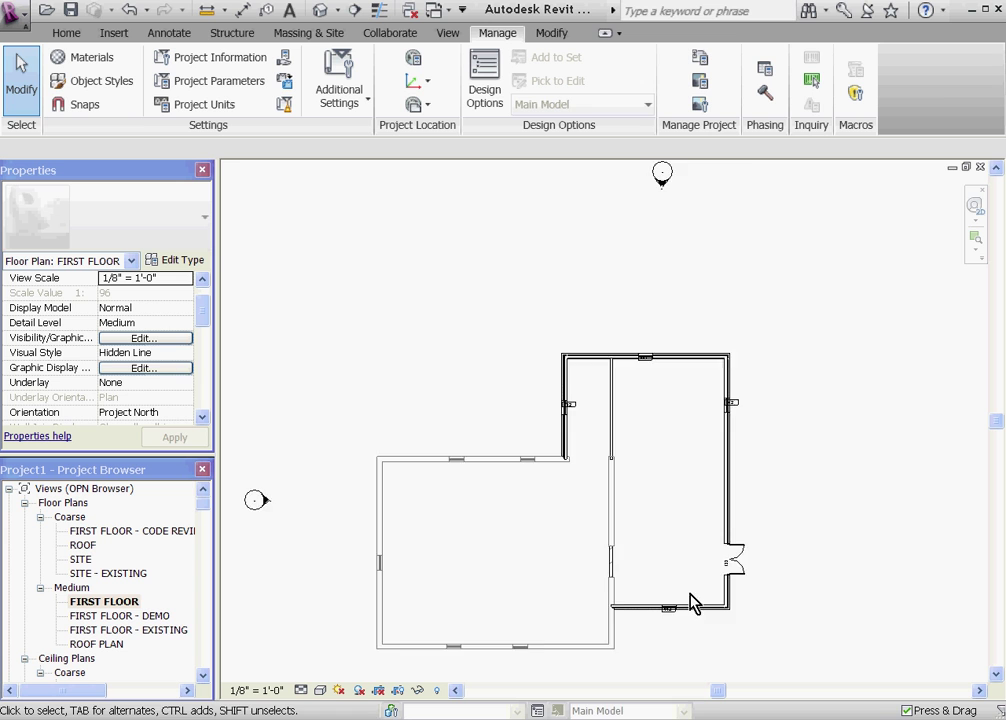
scroll(680, 357, up, 4)
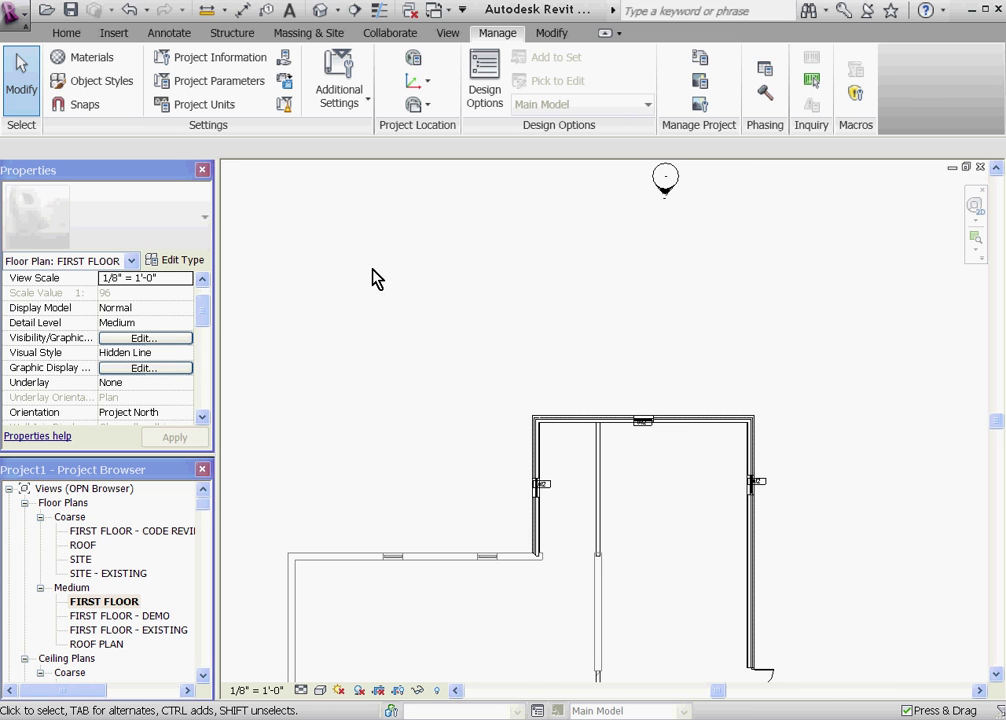
key(w)
key(a)
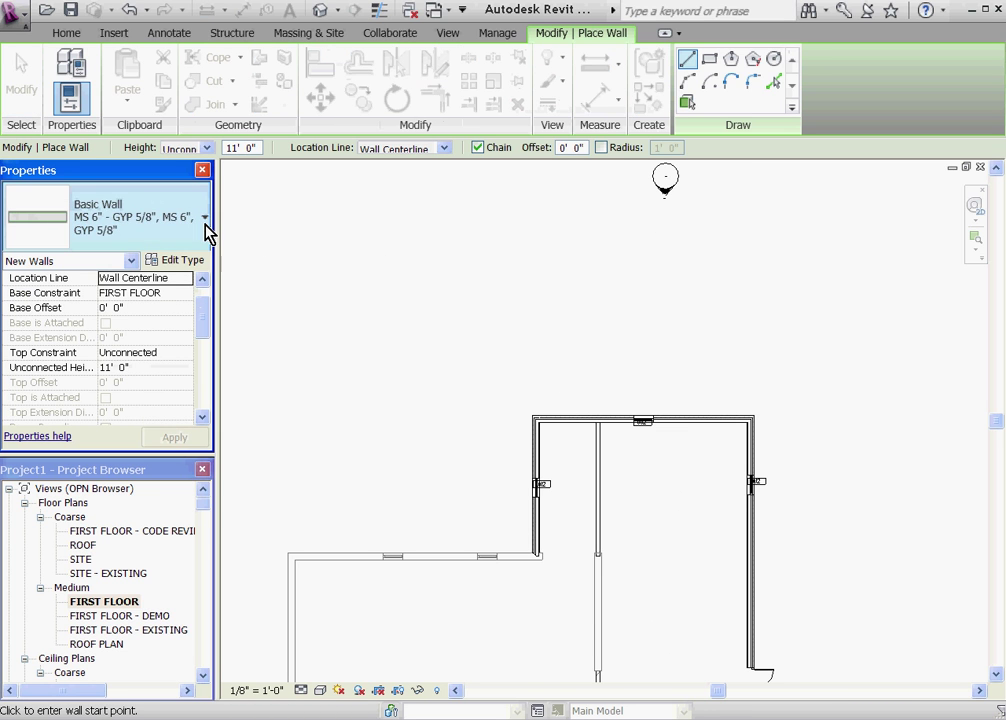
click(894, 305)
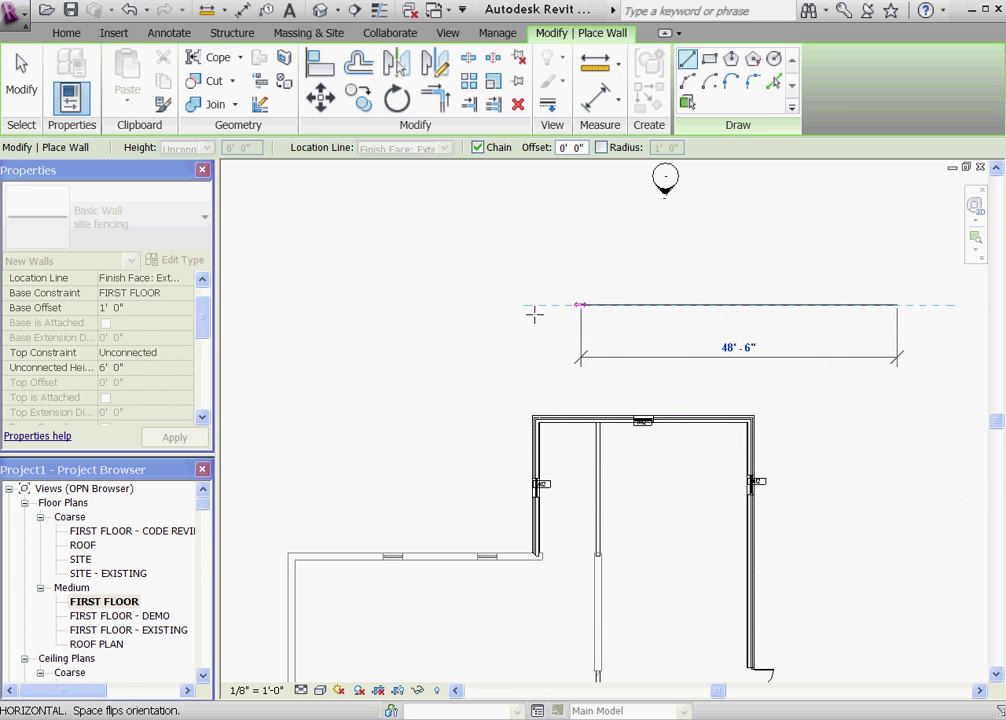
click(366, 304)
key(Escape)
key(Escape)
- Demolish the new site fencing wall
click(764, 98)
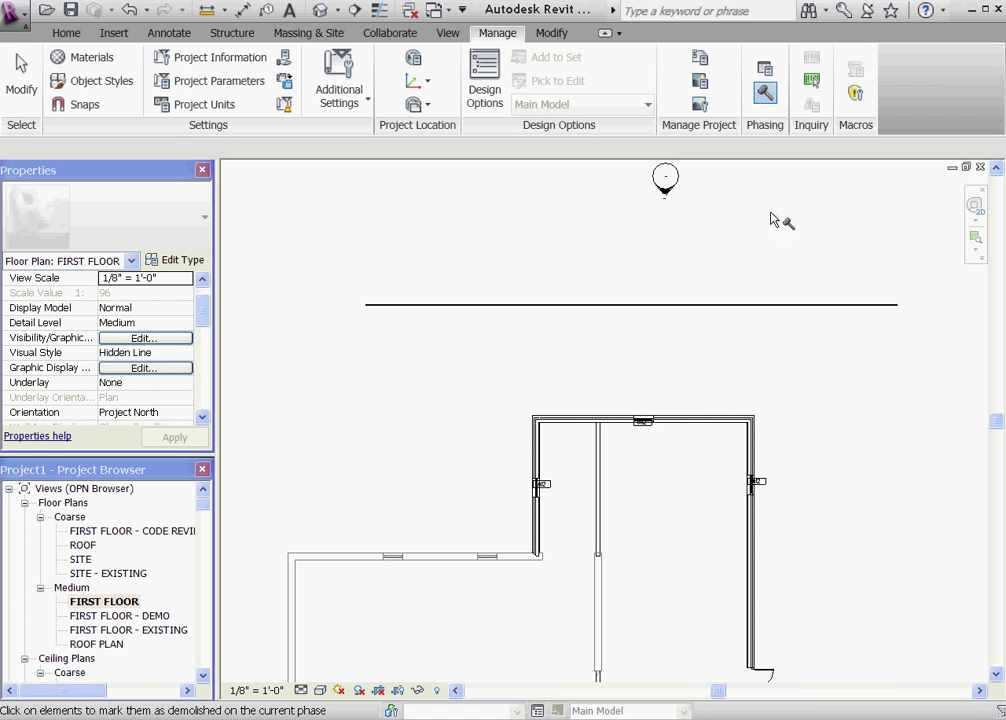
click(766, 308)
scroll(766, 313, down, 3)
key(Escape)
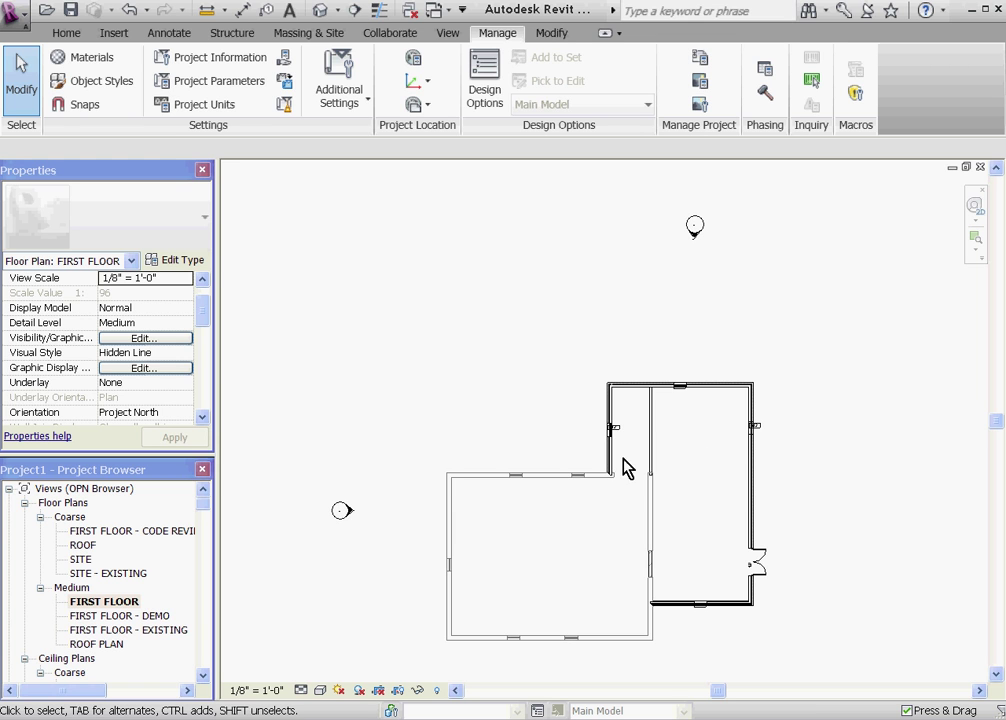
double_click(128, 616)
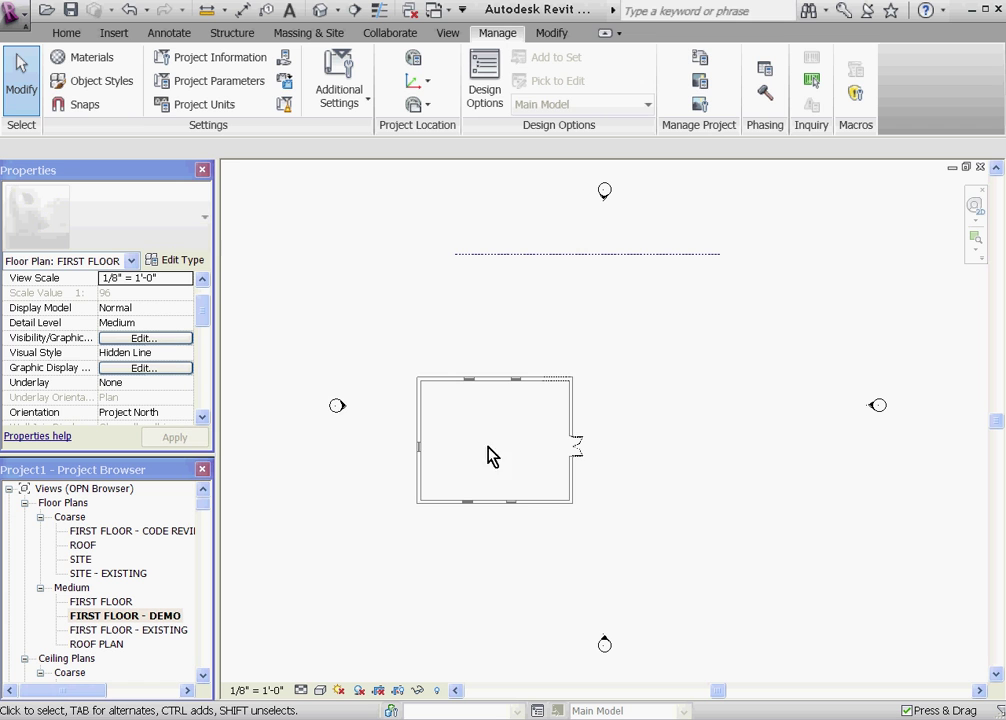
scroll(490, 413, up, 6)
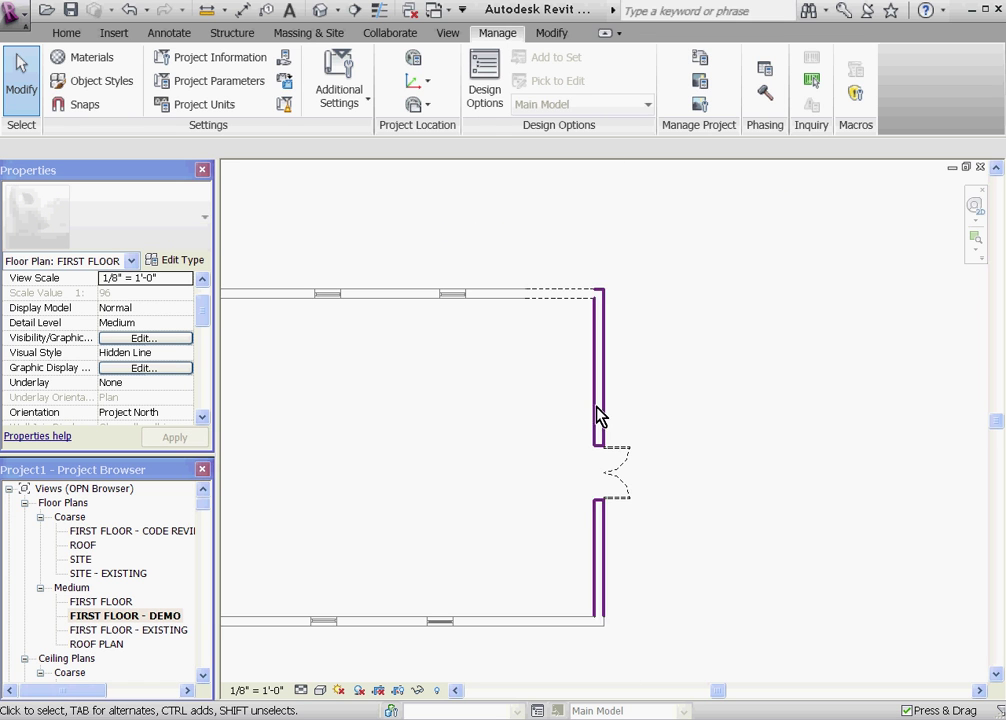
scroll(560, 480, down, 3)
scroll(570, 308, up, 3)
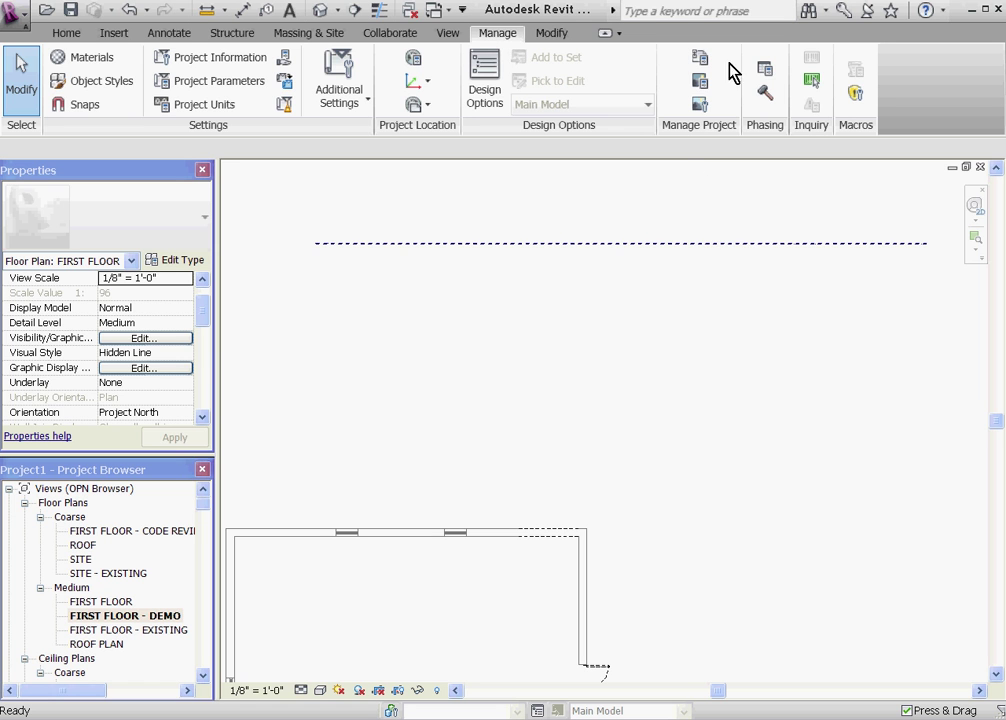
- Open Manage > Phasing on its Graphic Overrides tab
click(766, 72)
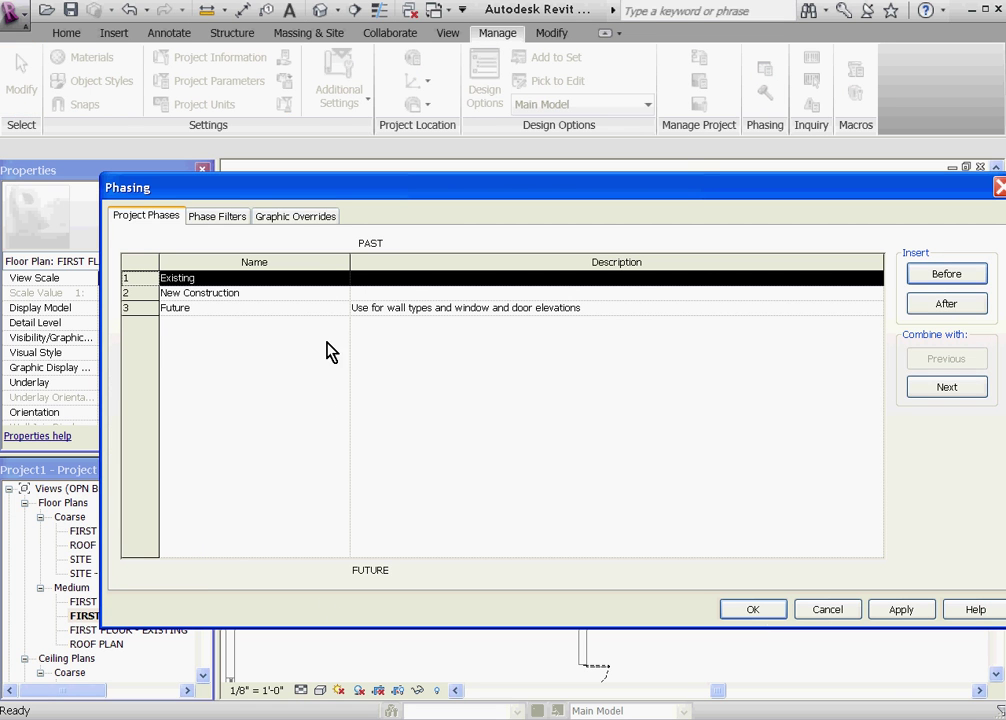
click(310, 218)
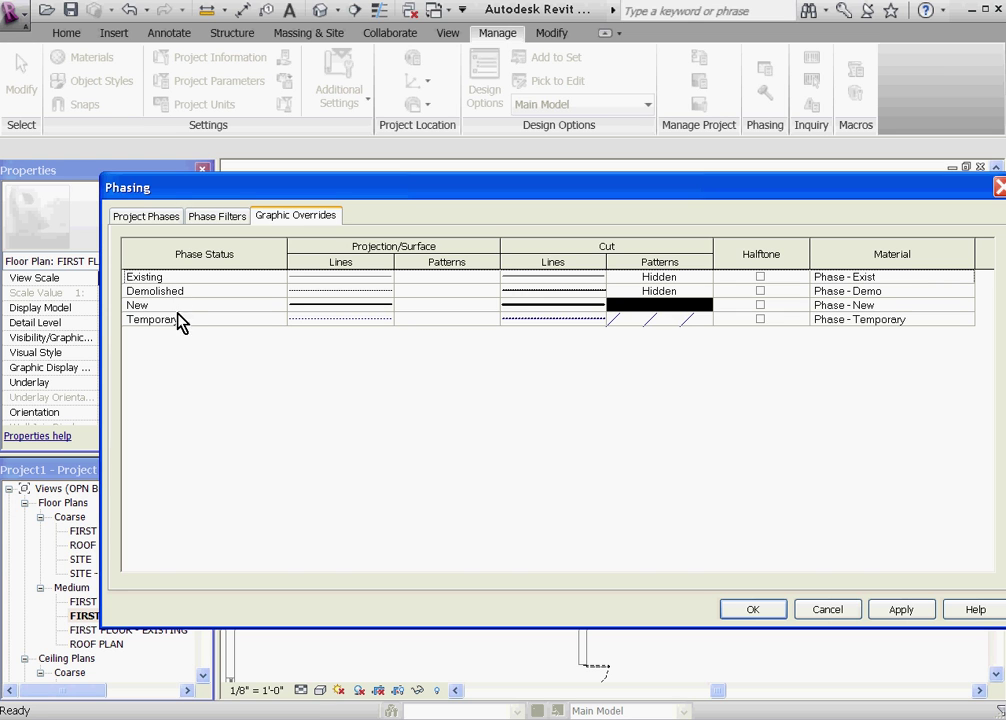
click(170, 308)
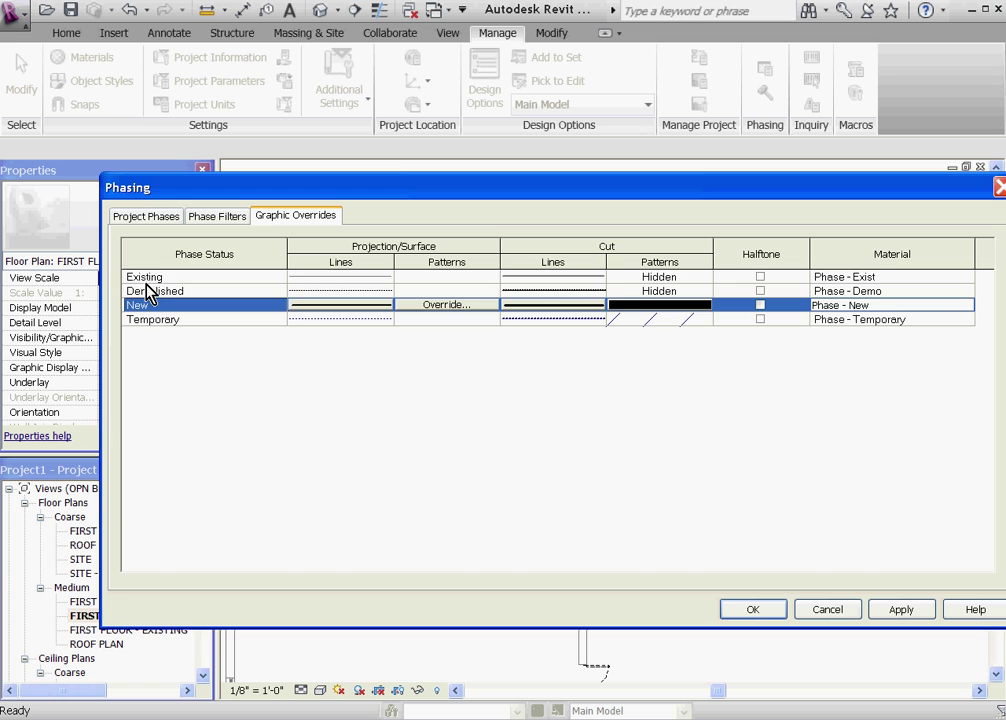
click(145, 277)
click(145, 308)
click(218, 278)
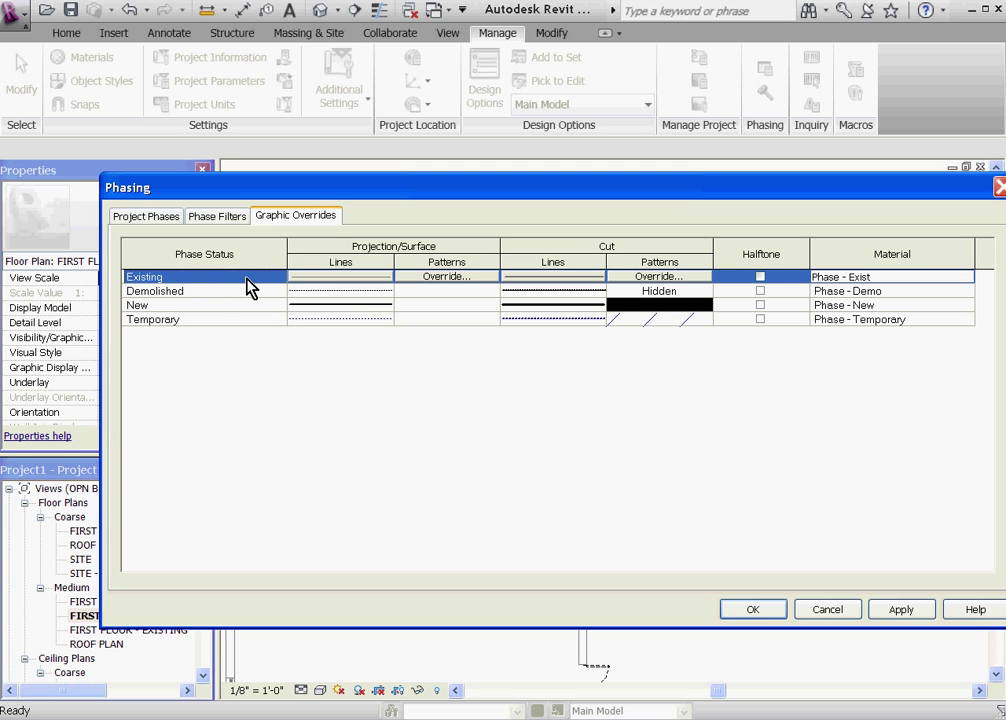
click(326, 284)
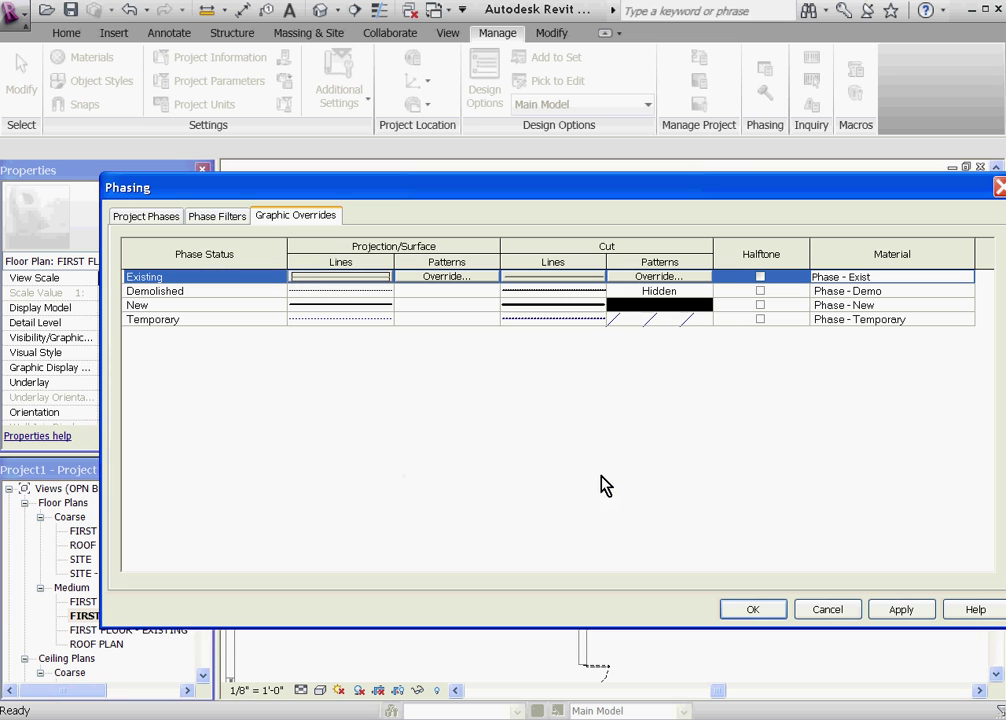
- Confirm Existing projection lines at weight 2, solid, RGB 127-127-127, and show the Phase Filters list
click(382, 280)
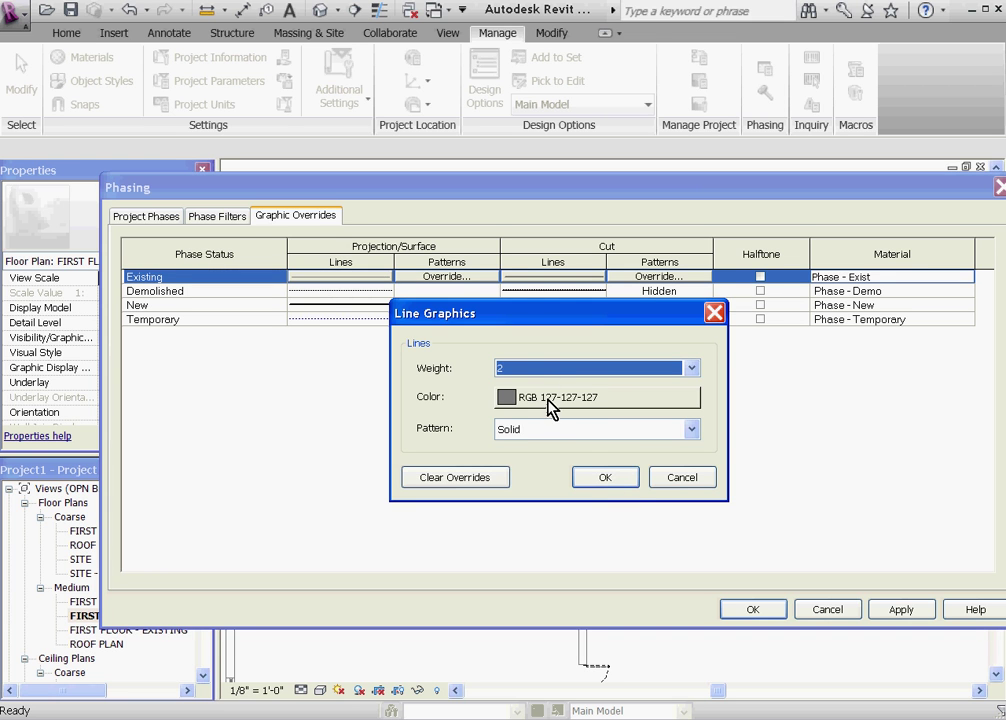
click(621, 487)
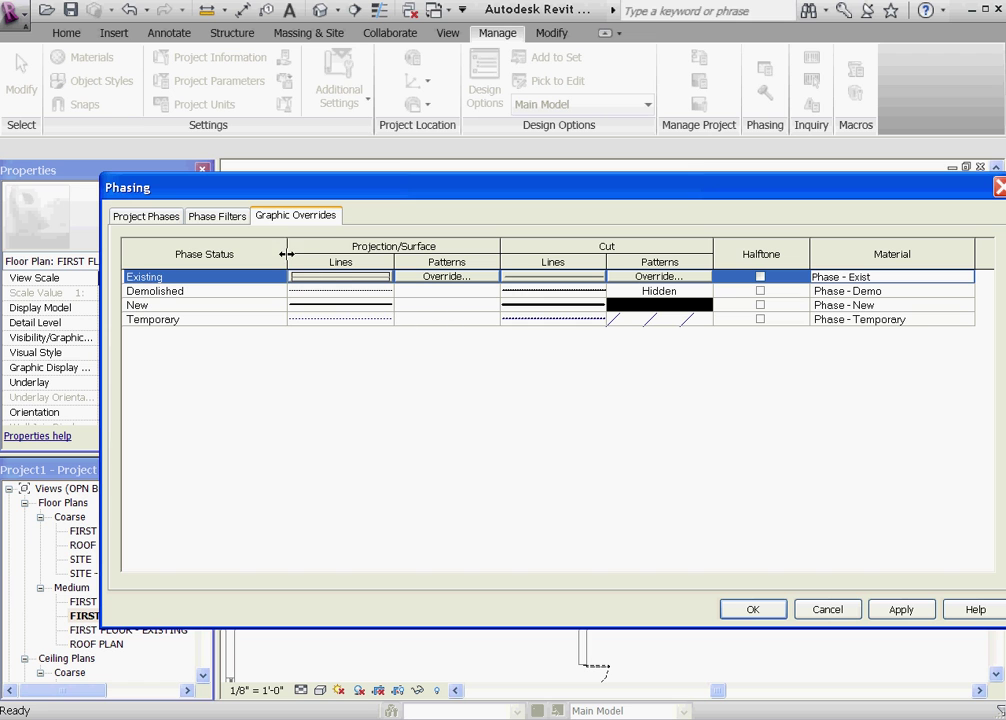
click(220, 217)
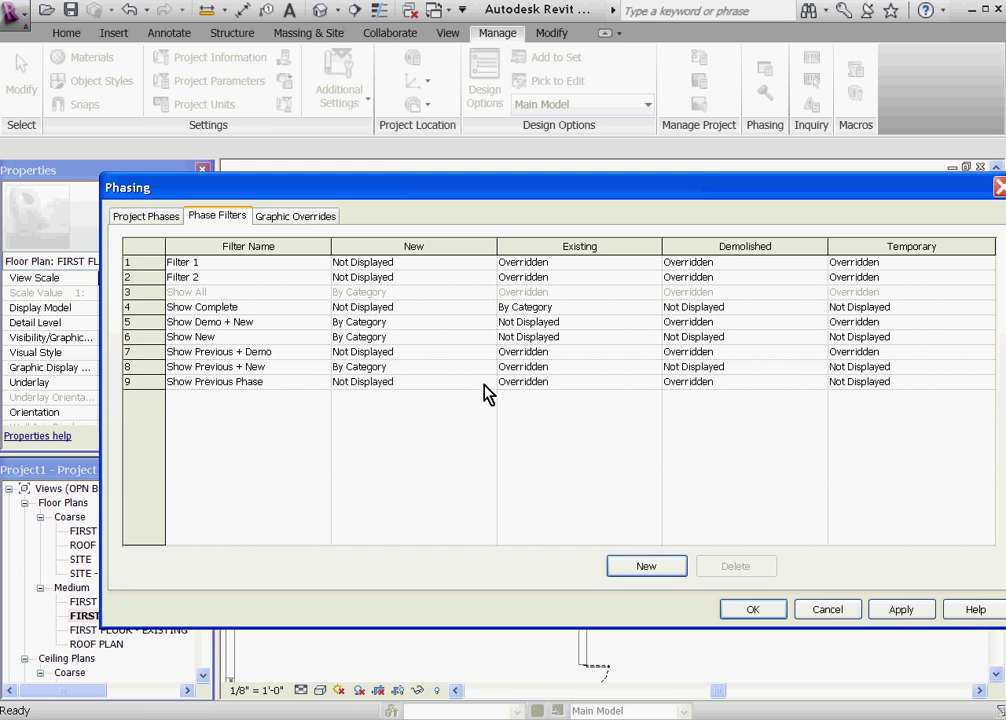
click(487, 383)
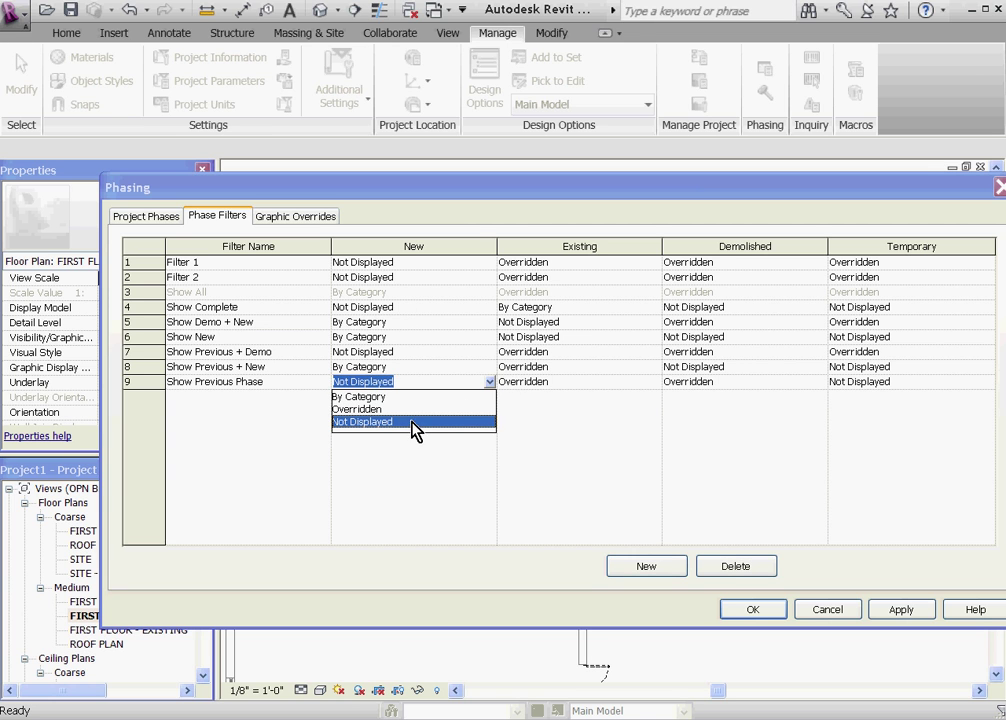
click(360, 397)
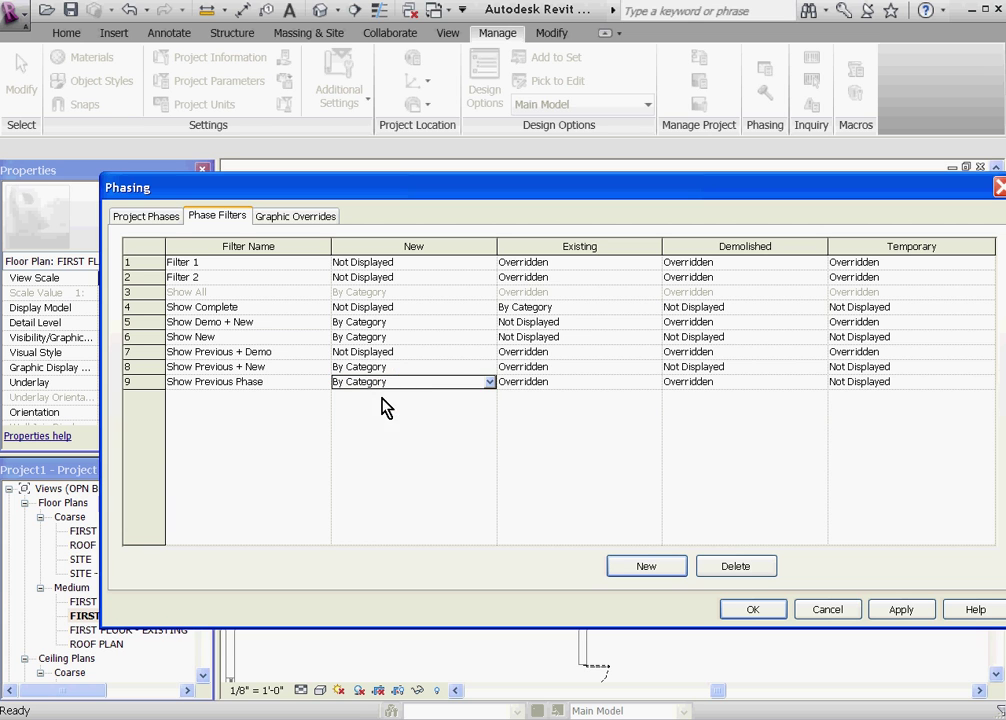
click(490, 383)
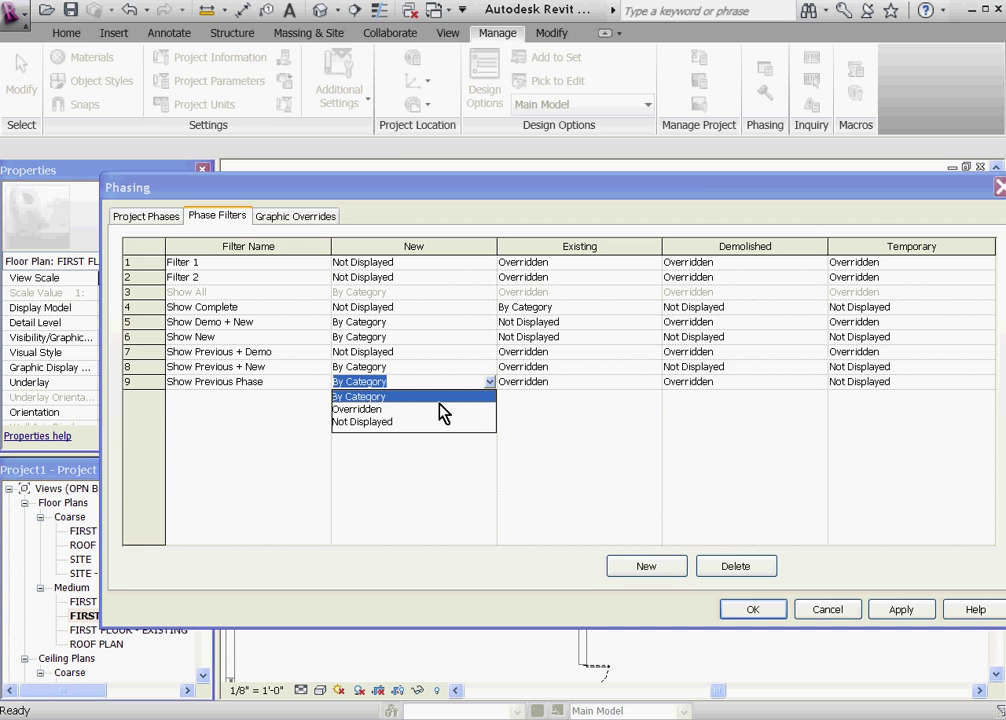
click(378, 409)
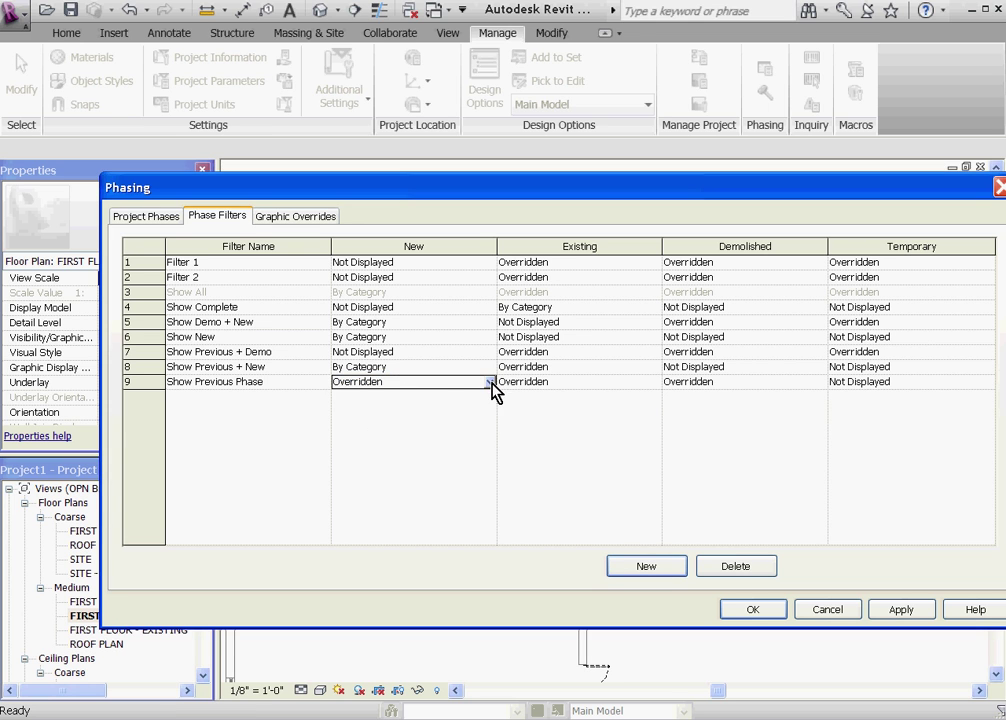
click(491, 383)
click(415, 421)
click(395, 367)
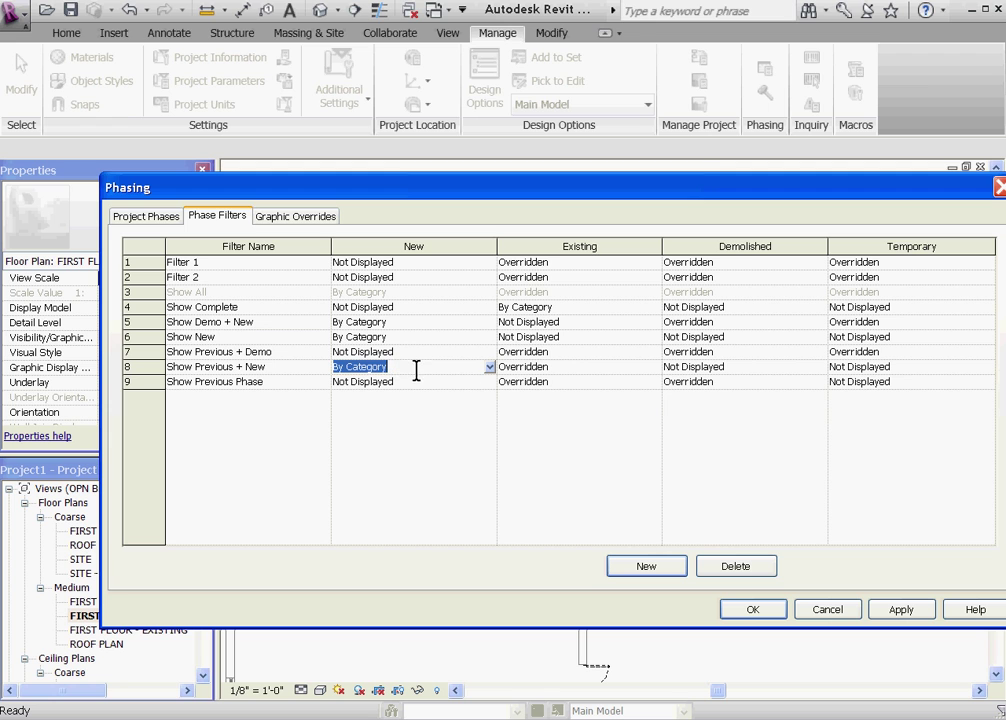
click(568, 367)
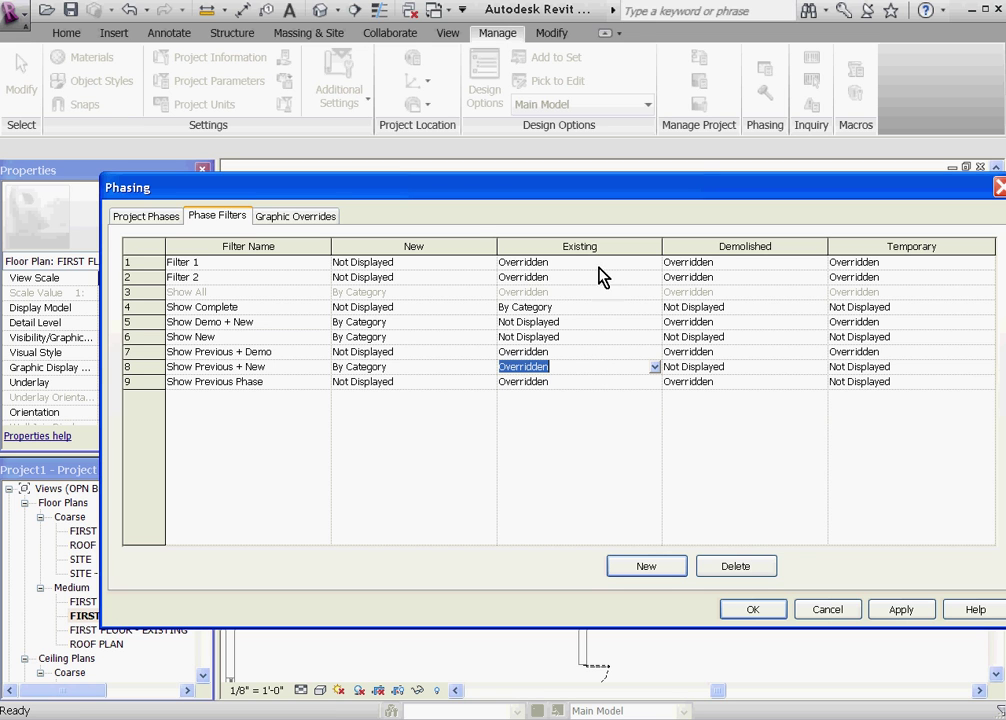
click(738, 368)
click(875, 367)
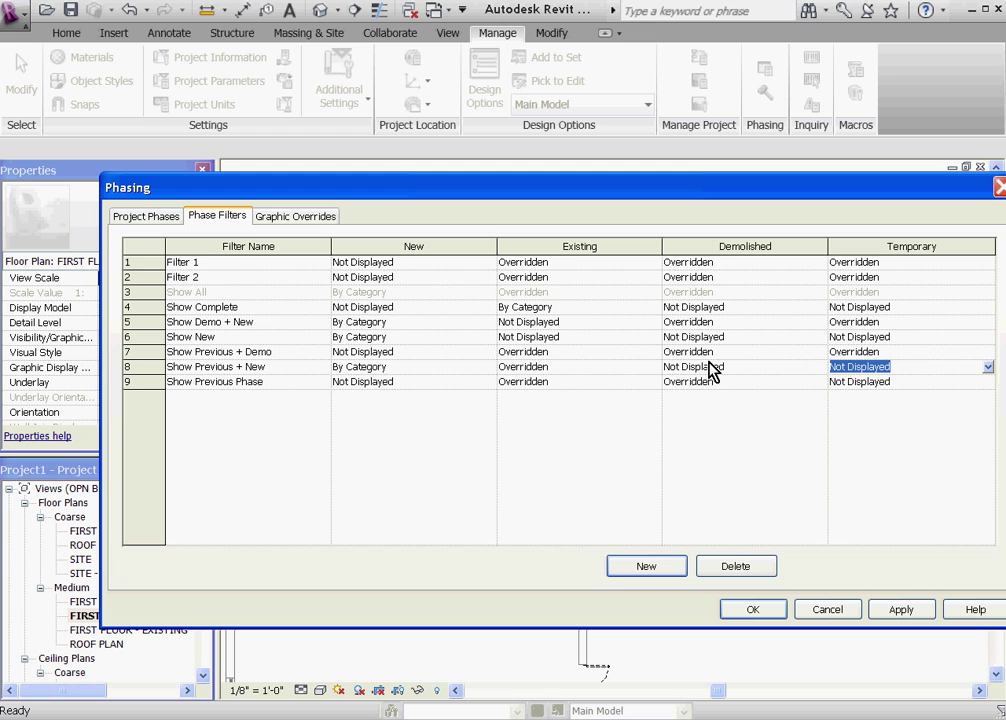
click(247, 352)
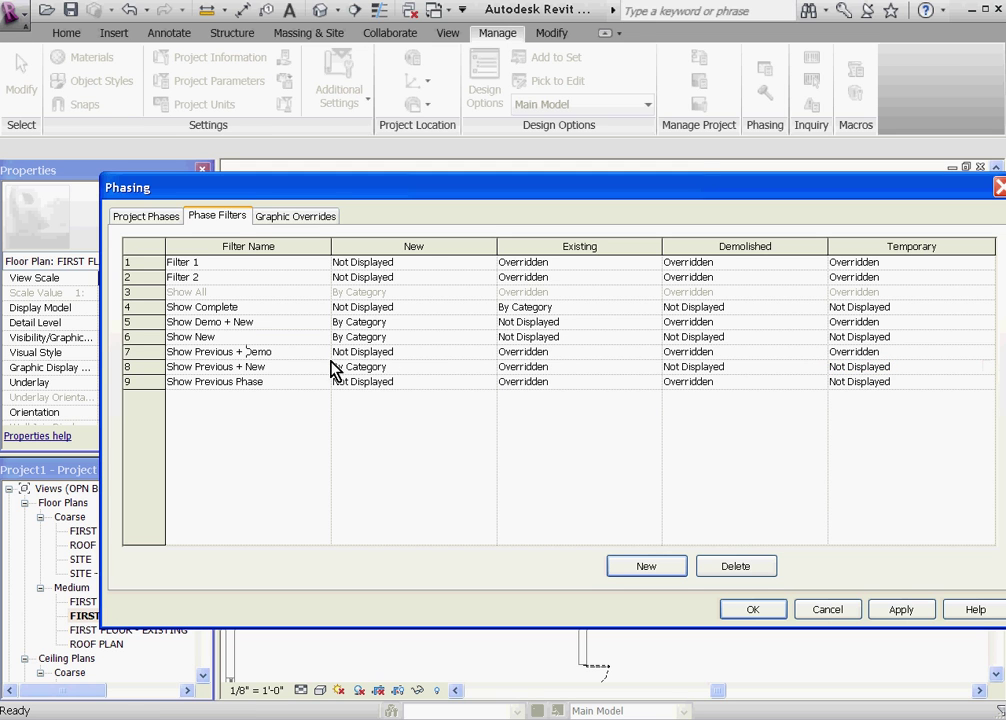
click(718, 351)
- Close Phasing and review FIRST FLOOR - DEMO's phase filter options, set to Show Previous + Demo
click(755, 611)
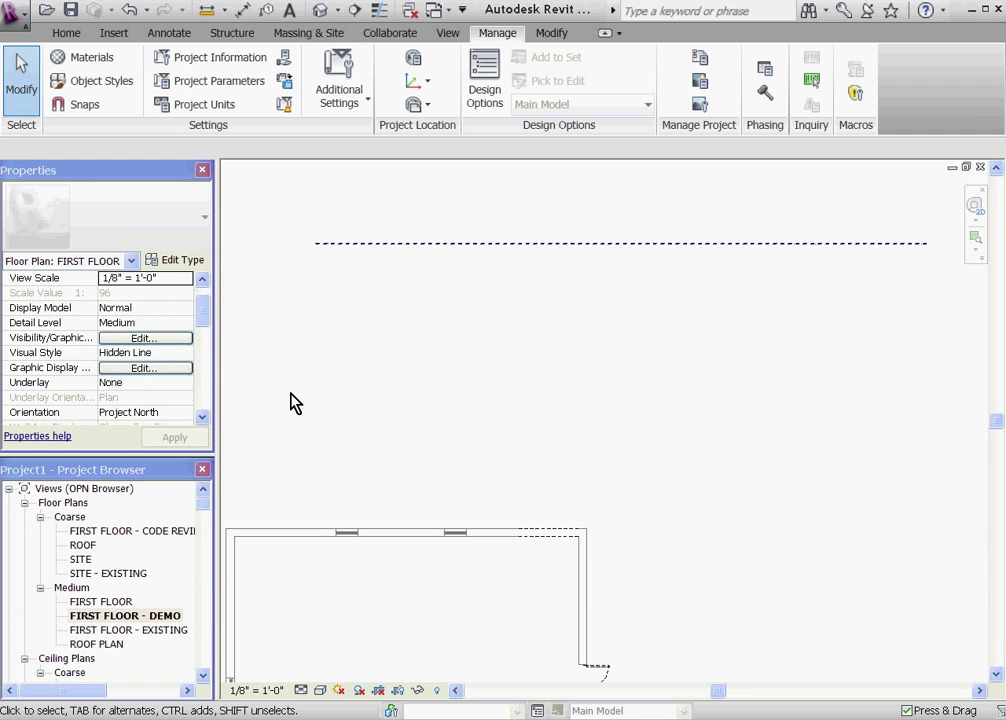
drag(208, 375, 216, 422)
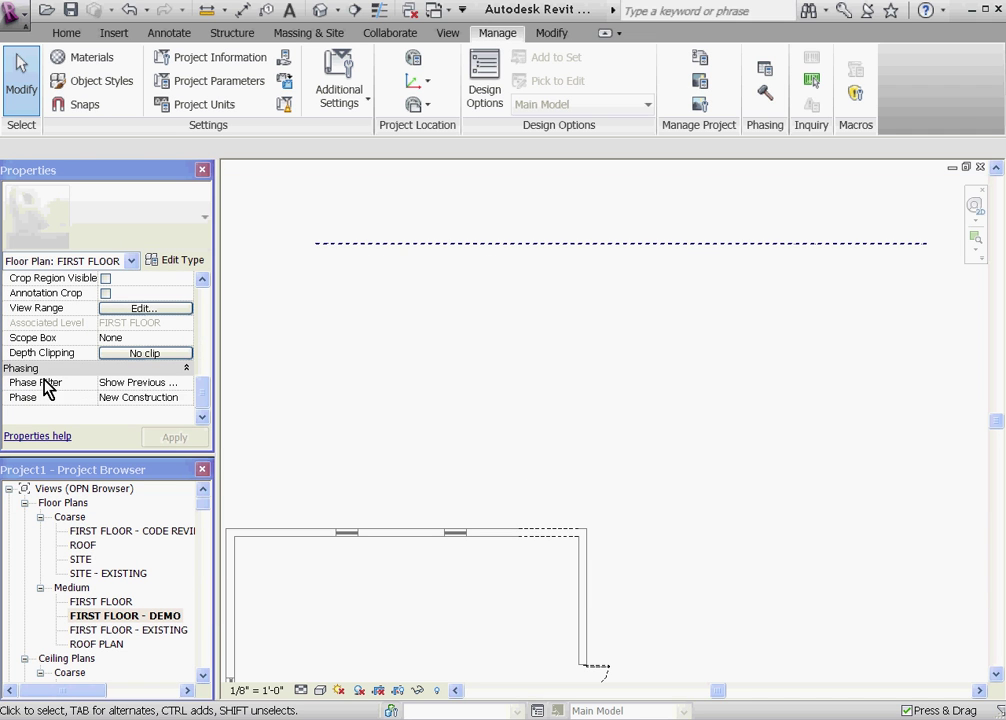
click(188, 385)
click(188, 385)
click(296, 390)
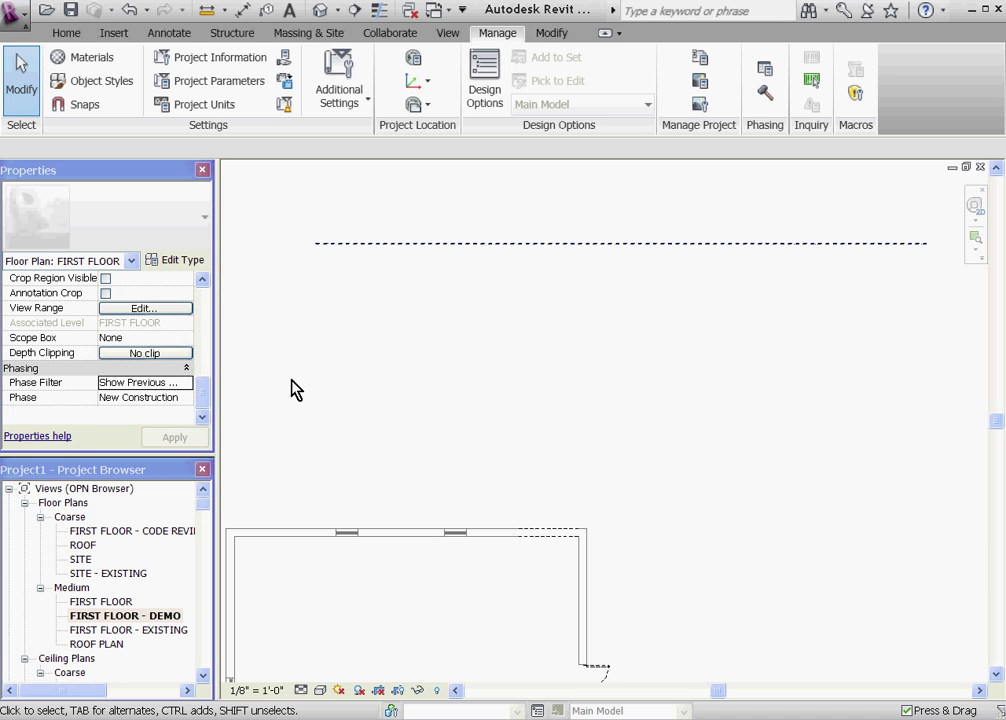